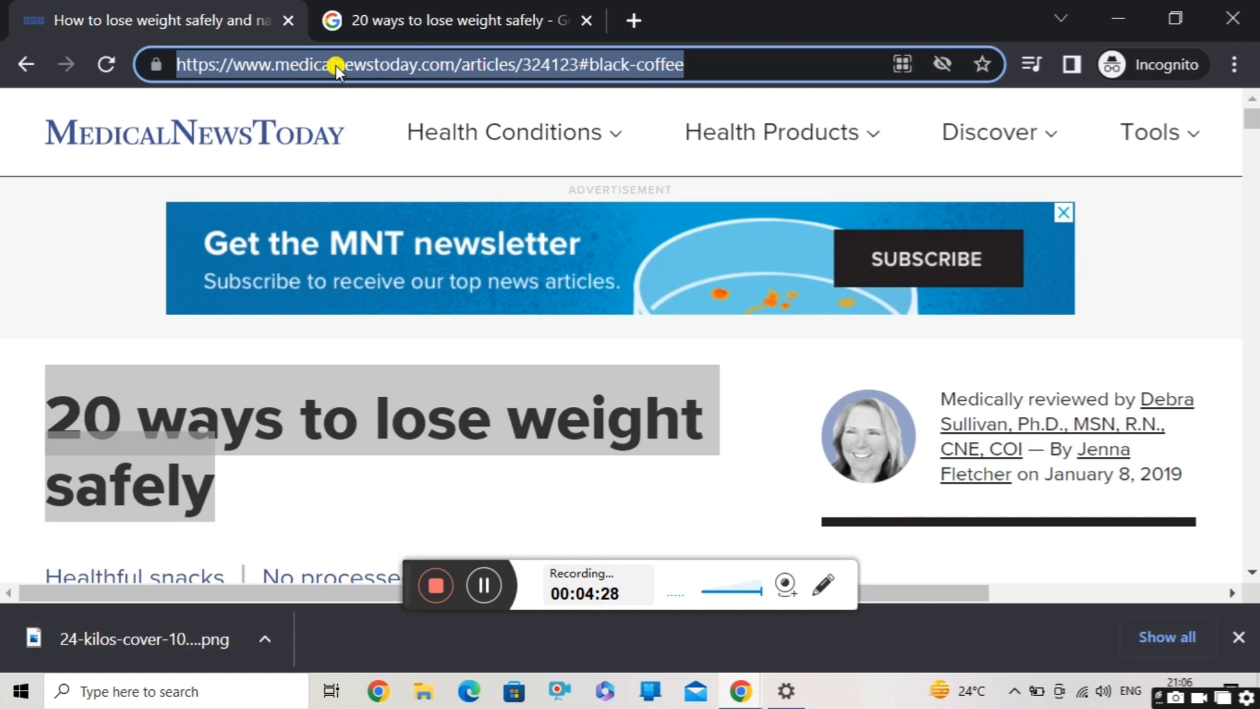
- Open the beingtek.com payout rates page in a new tab and examine the payout terms and the rates for India
{"action": "left_click", "coordinate": [360, 96]}
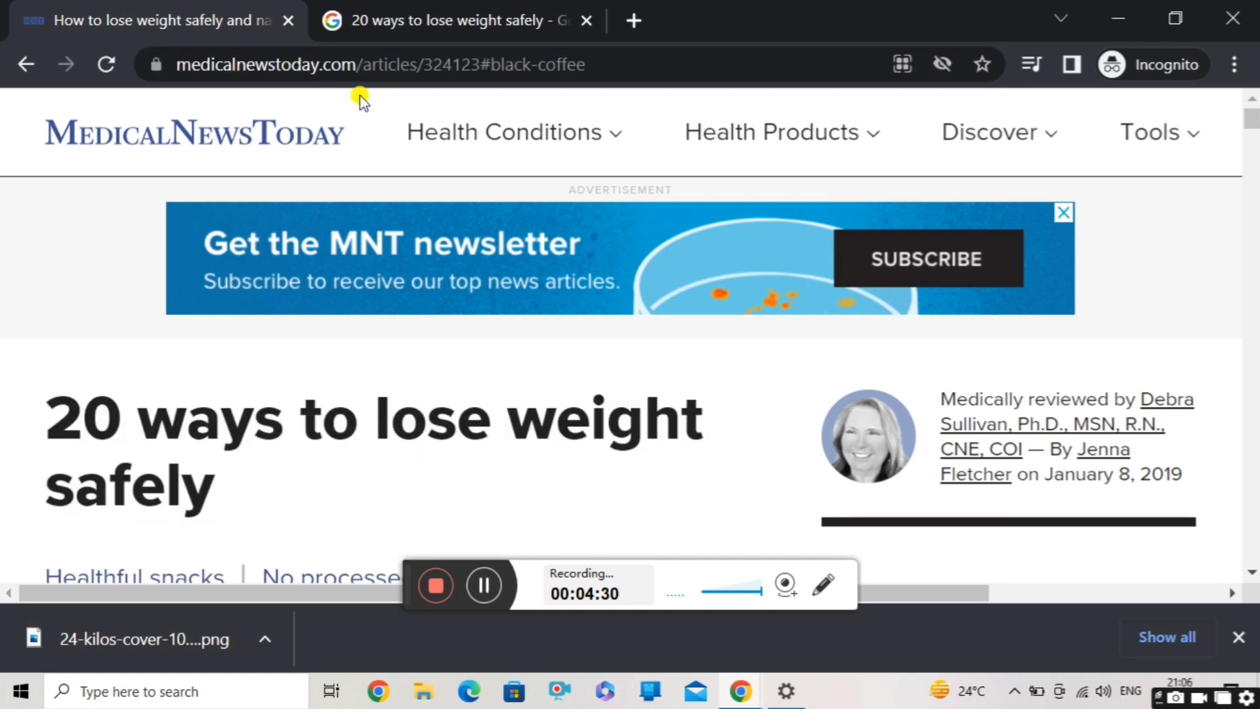
{"action": "left_click", "coordinate": [624, 118]}
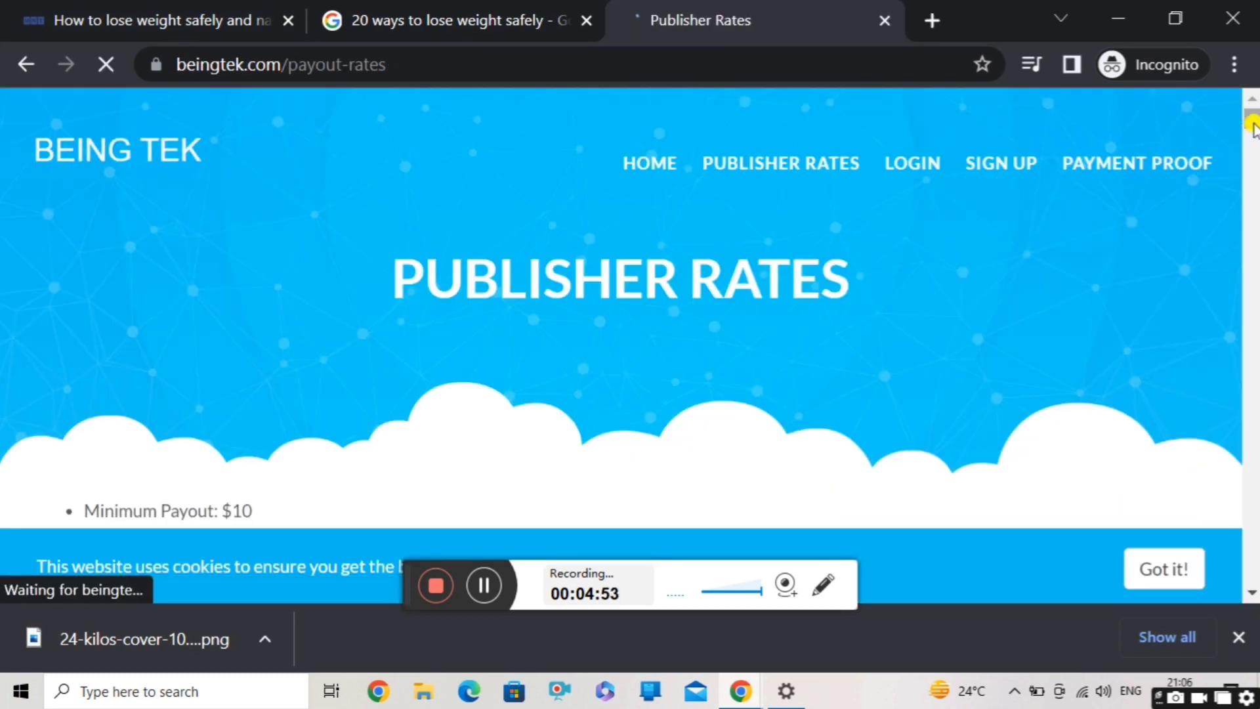
{"action": "scroll", "coordinate": [1254, 175], "scroll_direction": "down", "scroll_amount": 2}
{"action": "left_click_drag", "start_coordinate": [1253, 176], "coordinate": [1253, 470]}
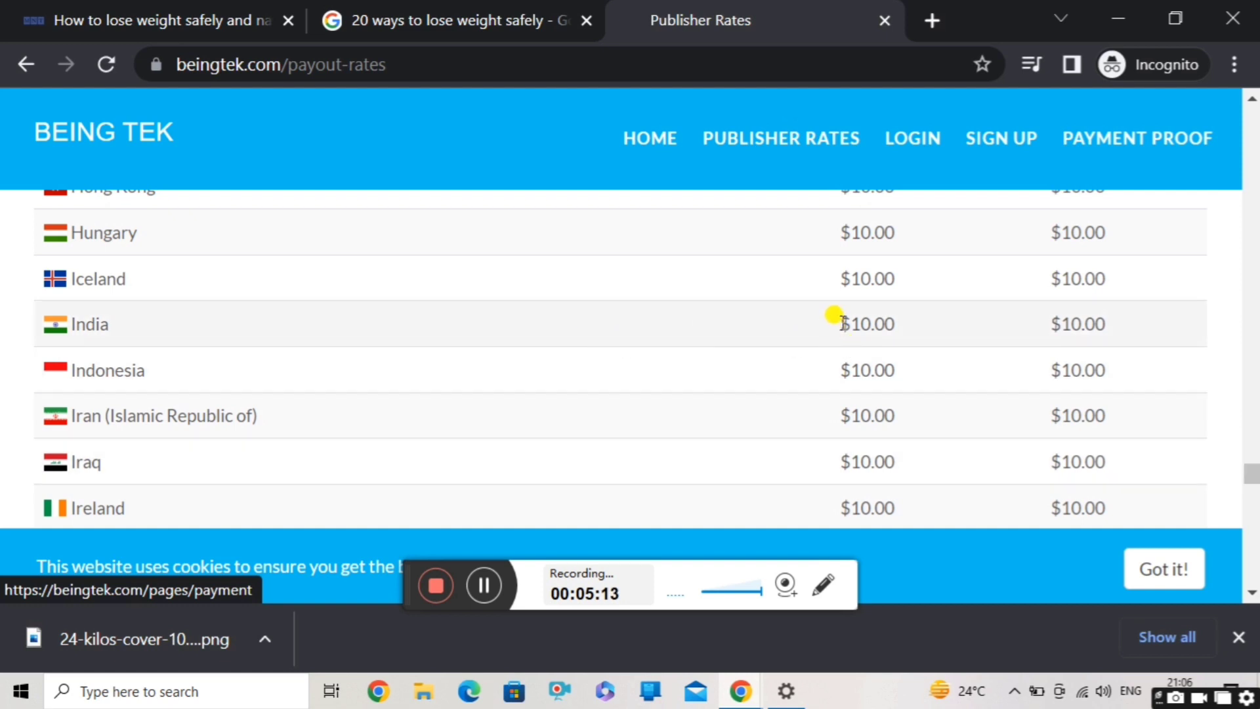
{"action": "left_click_drag", "start_coordinate": [836, 317], "coordinate": [1038, 314]}
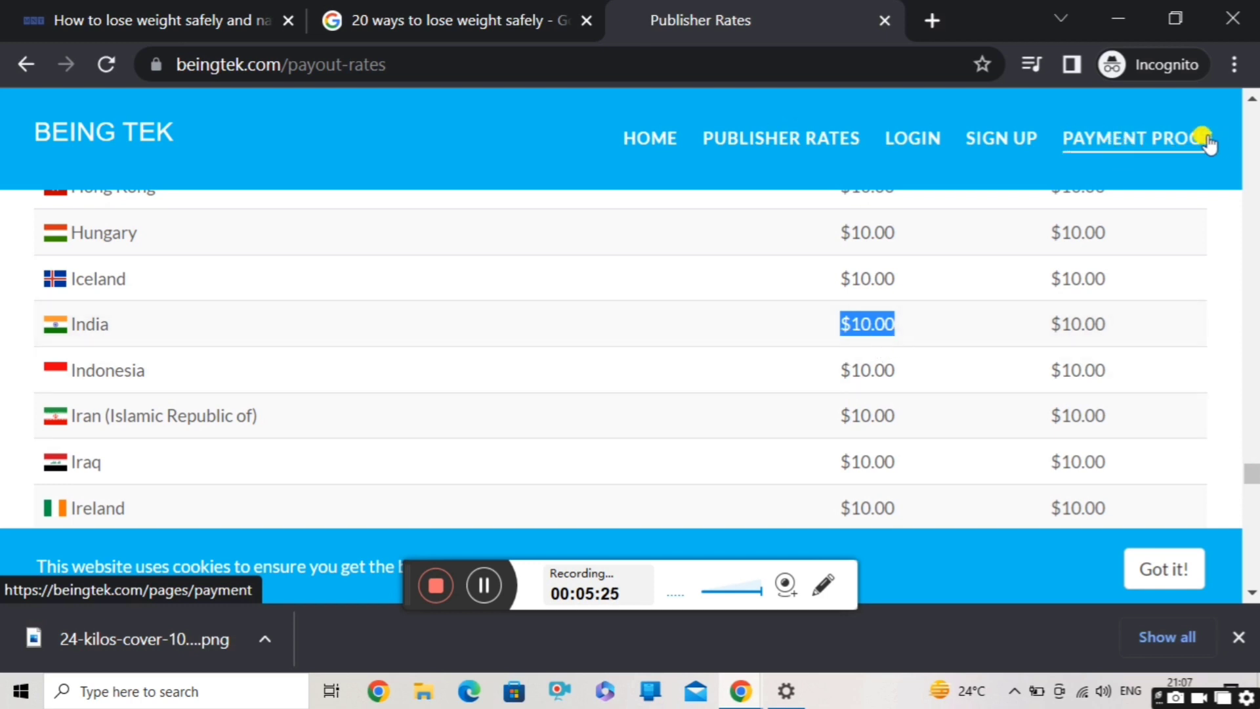
{"action": "left_click", "coordinate": [1252, 130]}
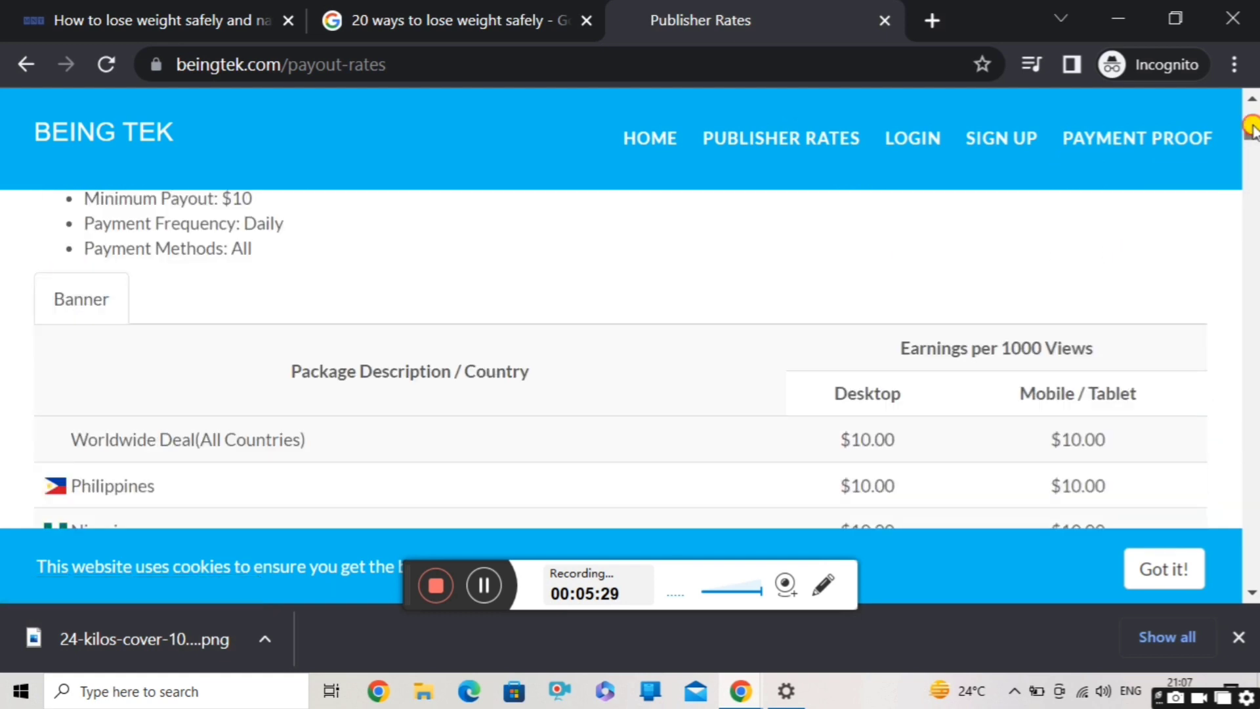
{"action": "left_click", "coordinate": [1251, 118]}
{"action": "left_click_drag", "start_coordinate": [1250, 111], "coordinate": [1252, 108]}
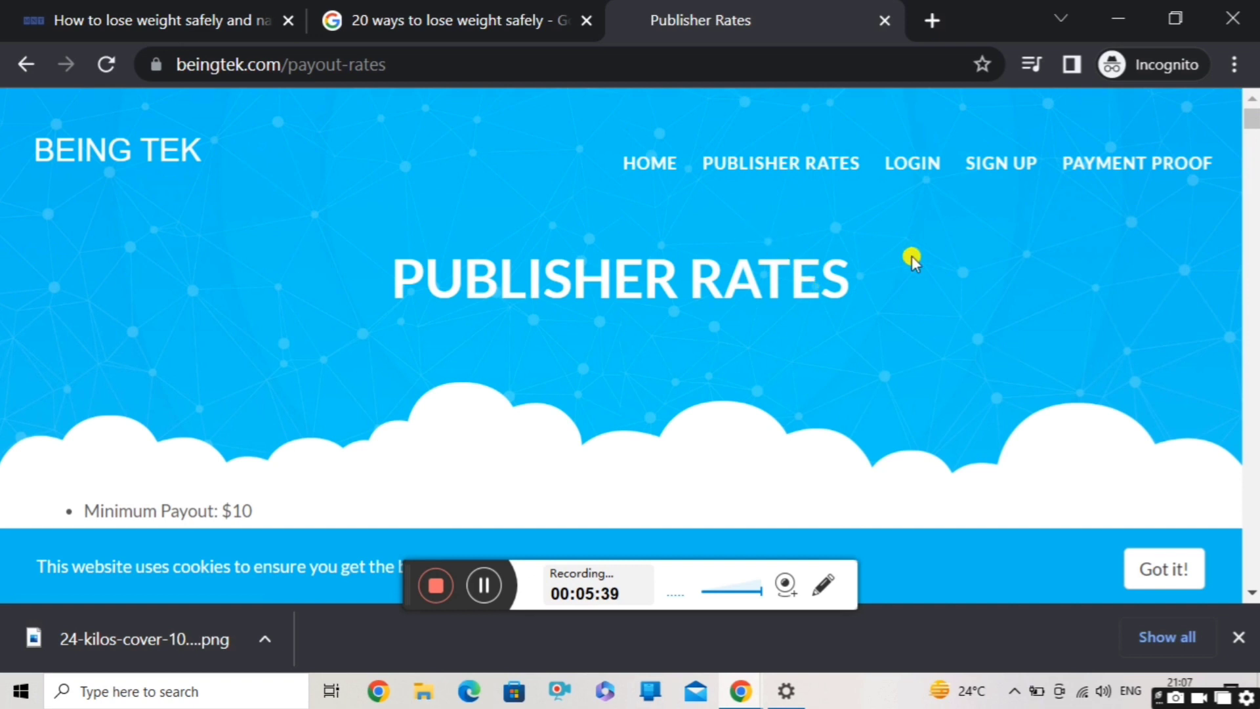
- Sign up for a Being Tek publisher account and enter its member dashboard
{"action": "left_click", "coordinate": [1014, 172]}
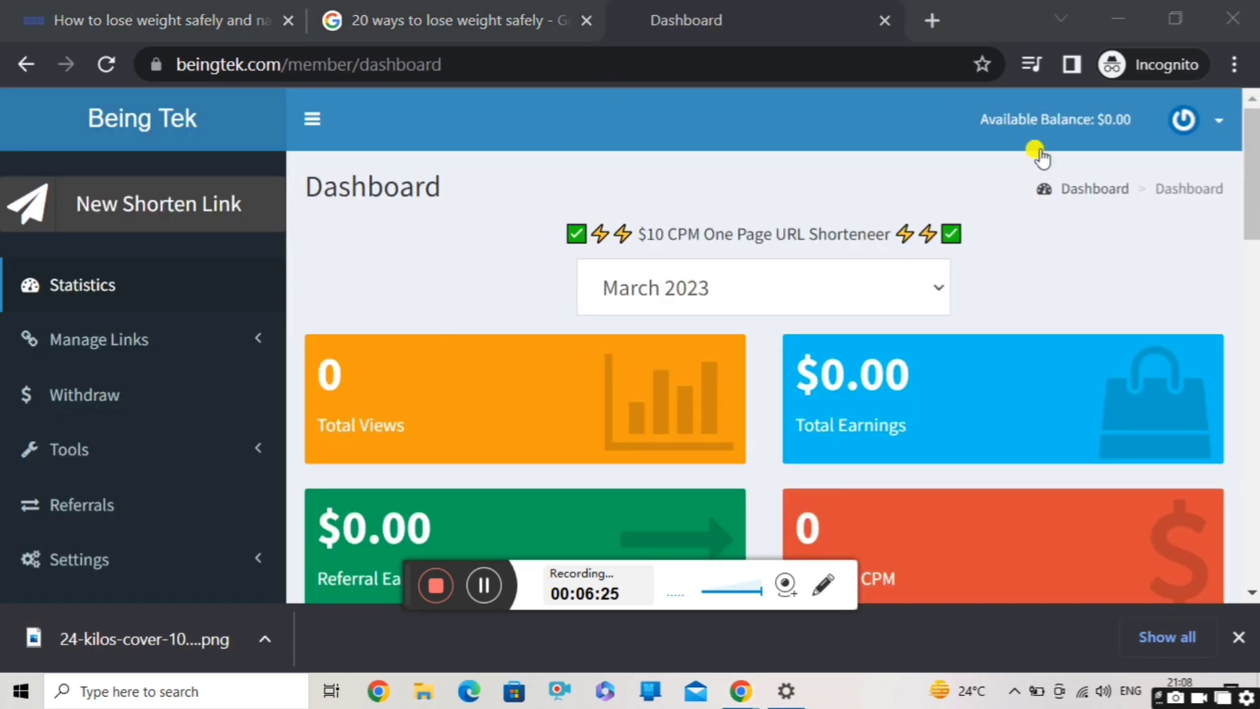
{"action": "mouse_move", "coordinate": [1255, 190]}
{"action": "left_mouse_down"}
{"action": "mouse_move", "coordinate": [1255, 536]}
{"action": "mouse_move", "coordinate": [1254, 190]}
{"action": "left_mouse_up"}
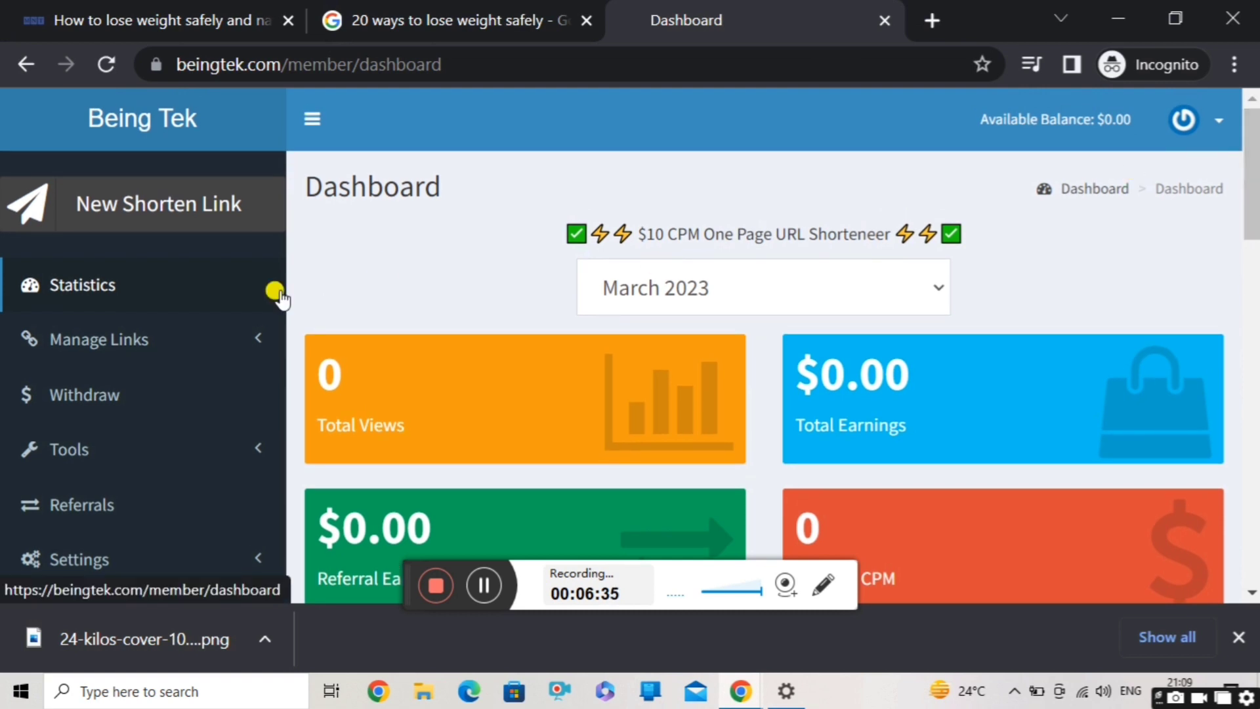
{"action": "left_click", "coordinate": [186, 212]}
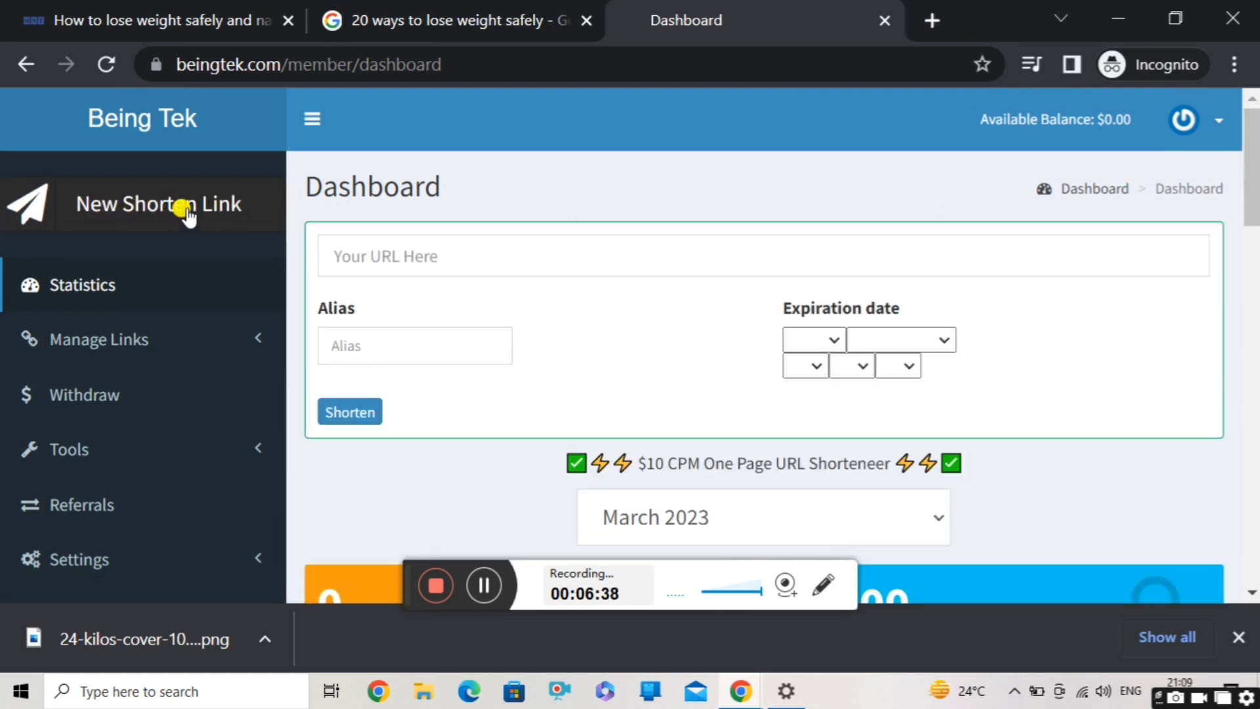
{"action": "left_click", "coordinate": [405, 251]}
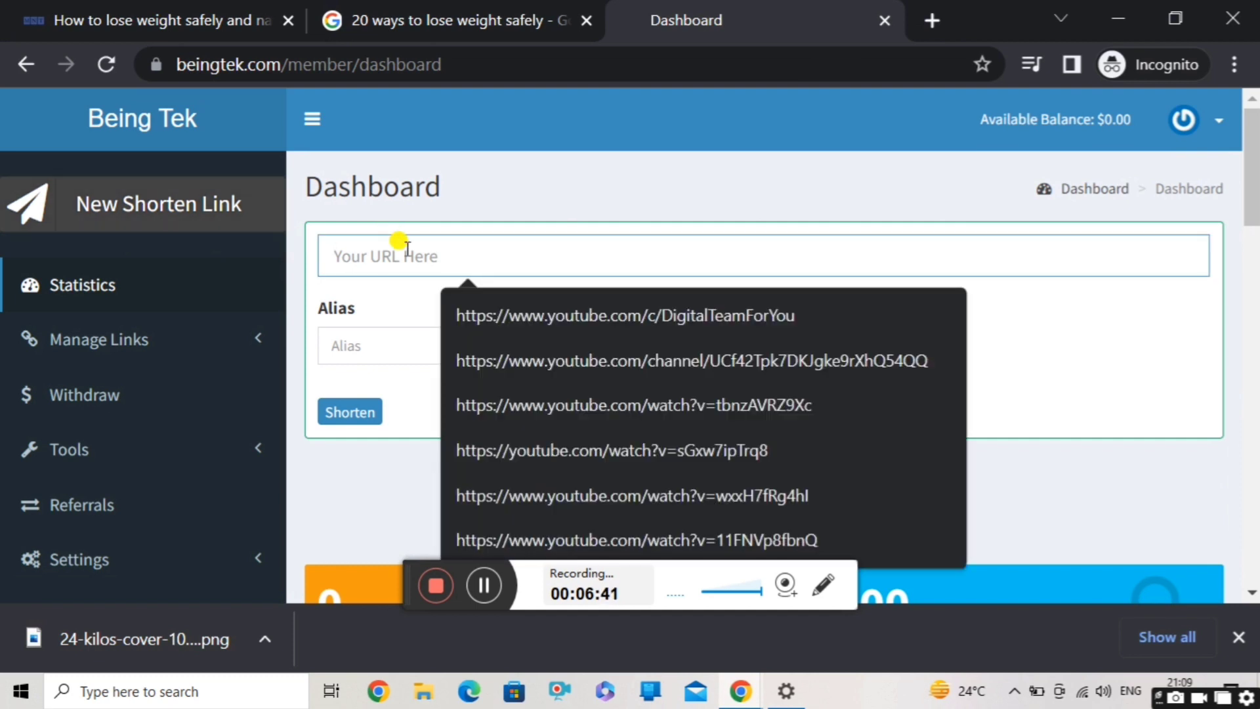
{"action": "type", "text": "https://www.medicalnewstoday.com/articles/324123#black-coffee"}
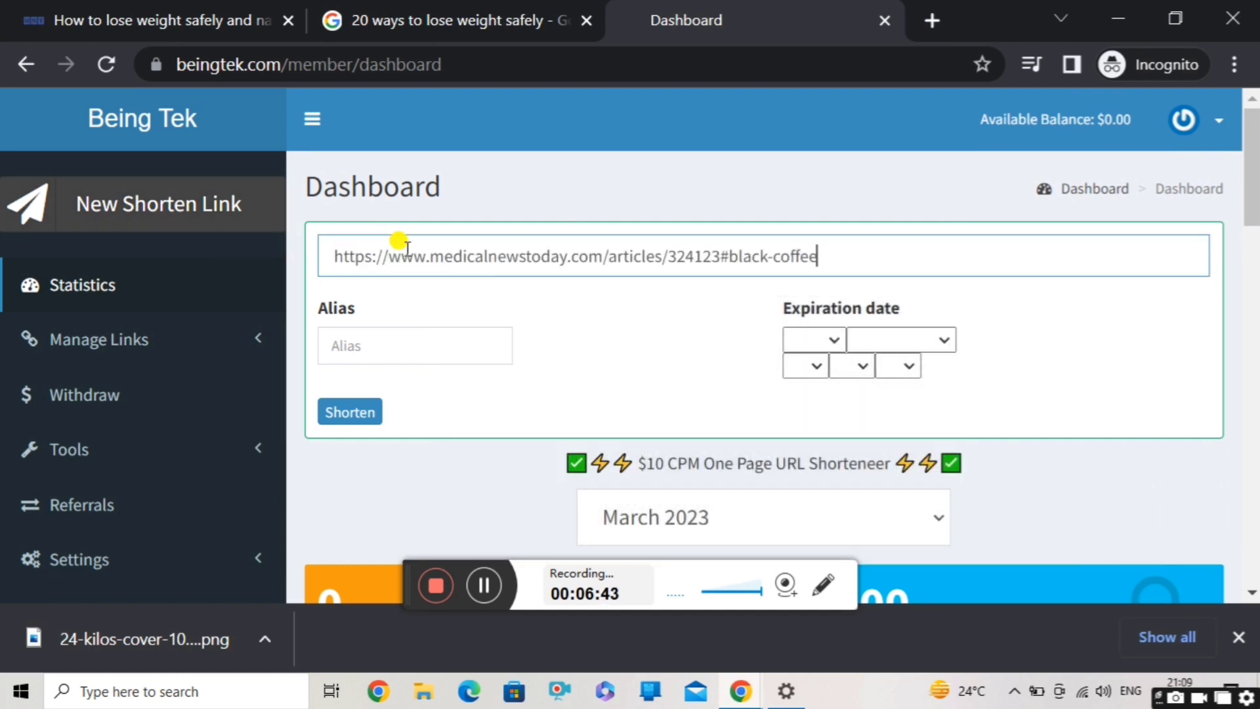
- Give the link the alias WeightLoseSafely, shorten it and copy the resulting short URL
{"action": "left_click", "coordinate": [446, 345]}
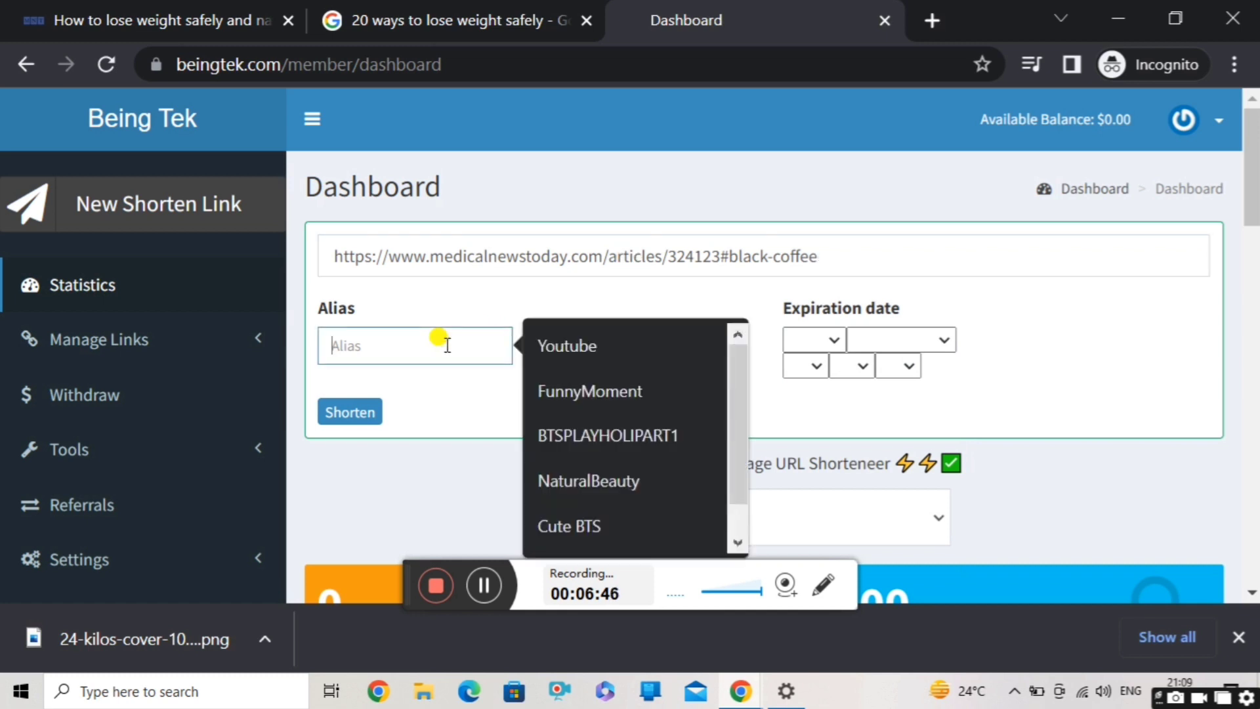
{"action": "left_click", "coordinate": [484, 311]}
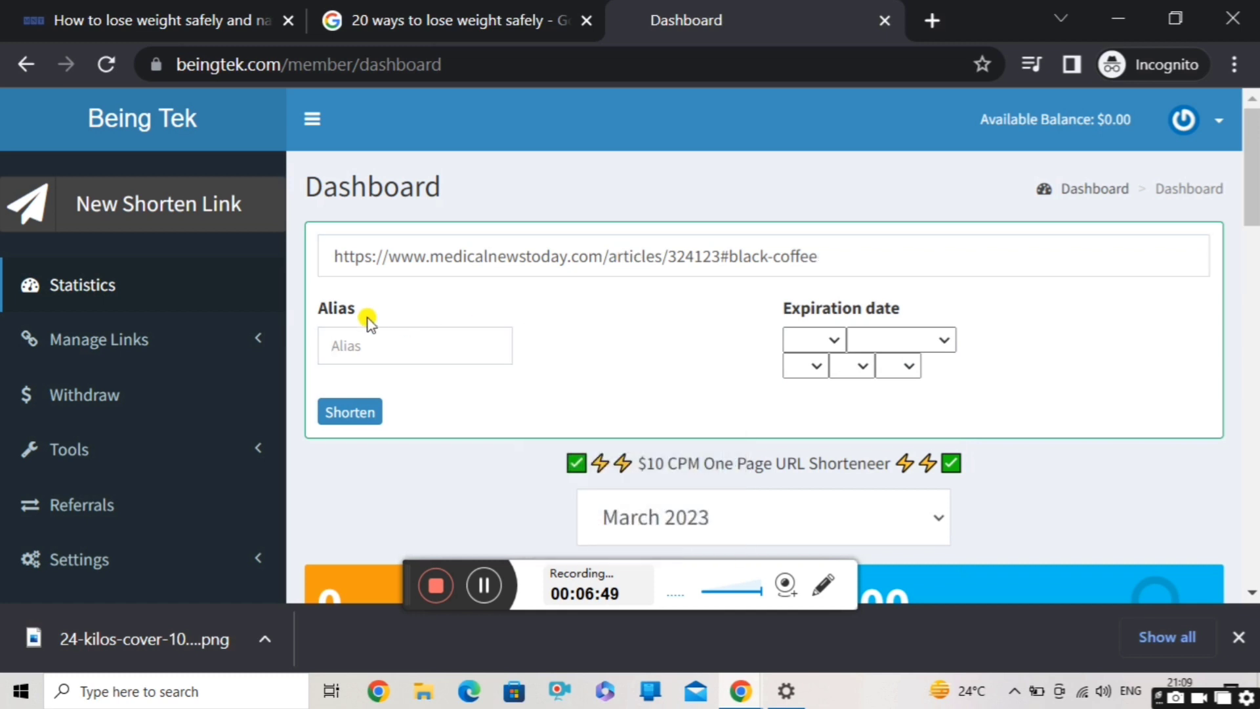
{"action": "left_click", "coordinate": [194, 15]}
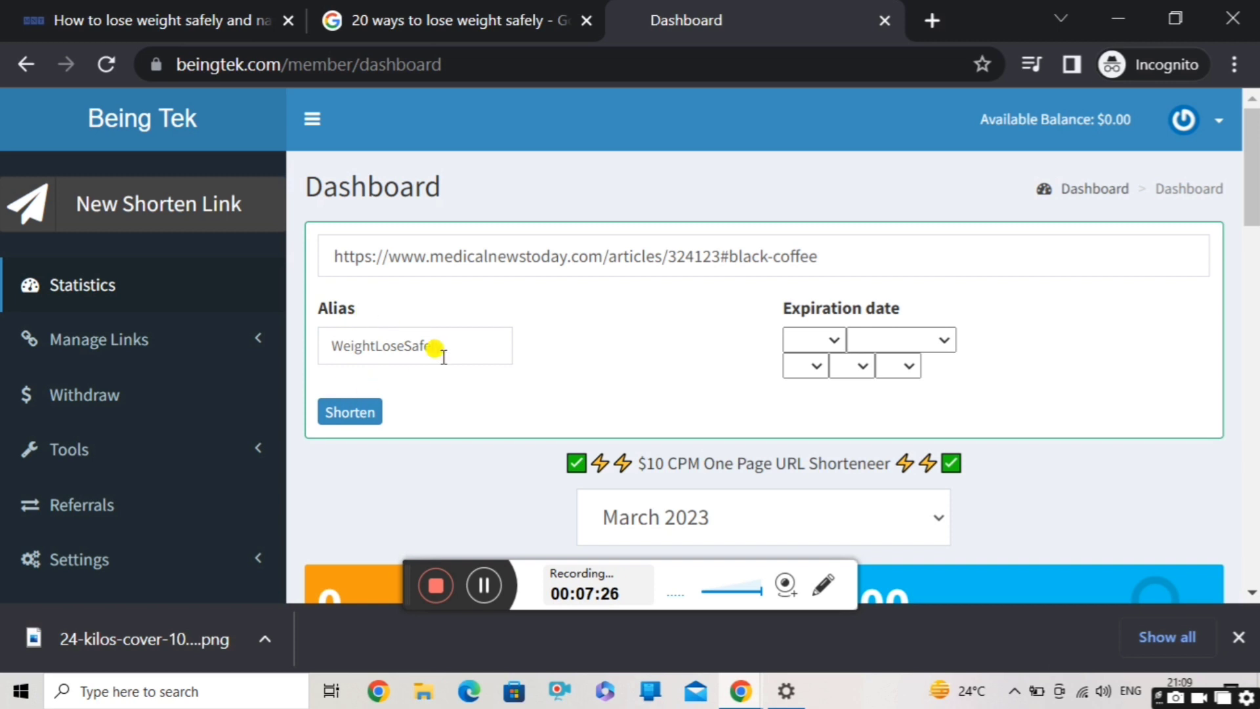
{"action": "left_click", "coordinate": [354, 413]}
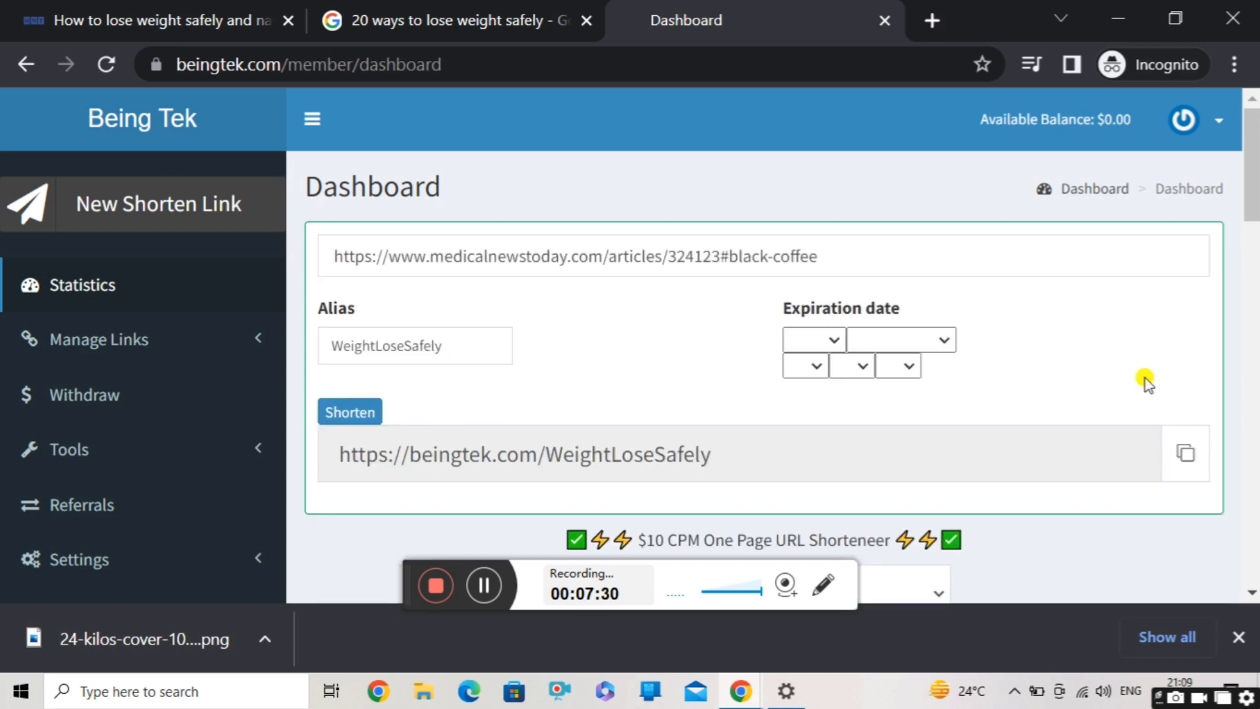
{"action": "left_click", "coordinate": [1192, 450]}
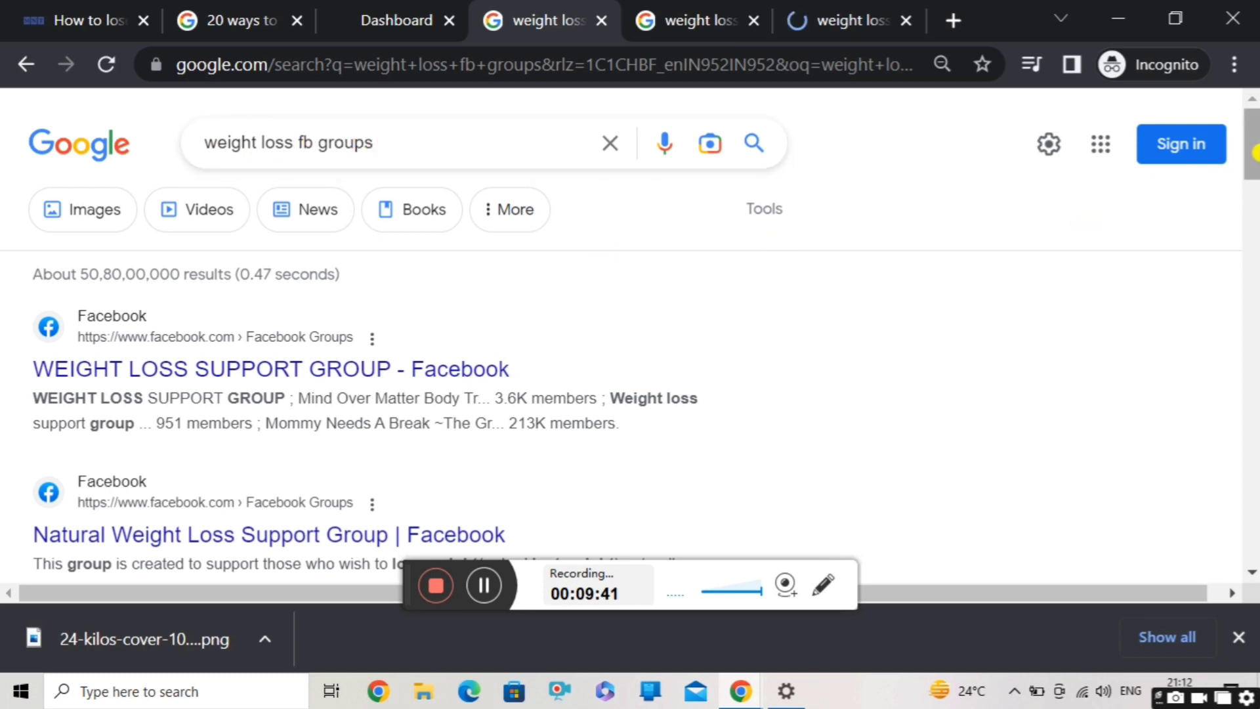
- Look through the Google results for "weight loss fb groups" for Facebook groups suited to sharing the link
{"action": "scroll", "coordinate": [1253, 184], "scroll_direction": "down", "scroll_amount": 3}
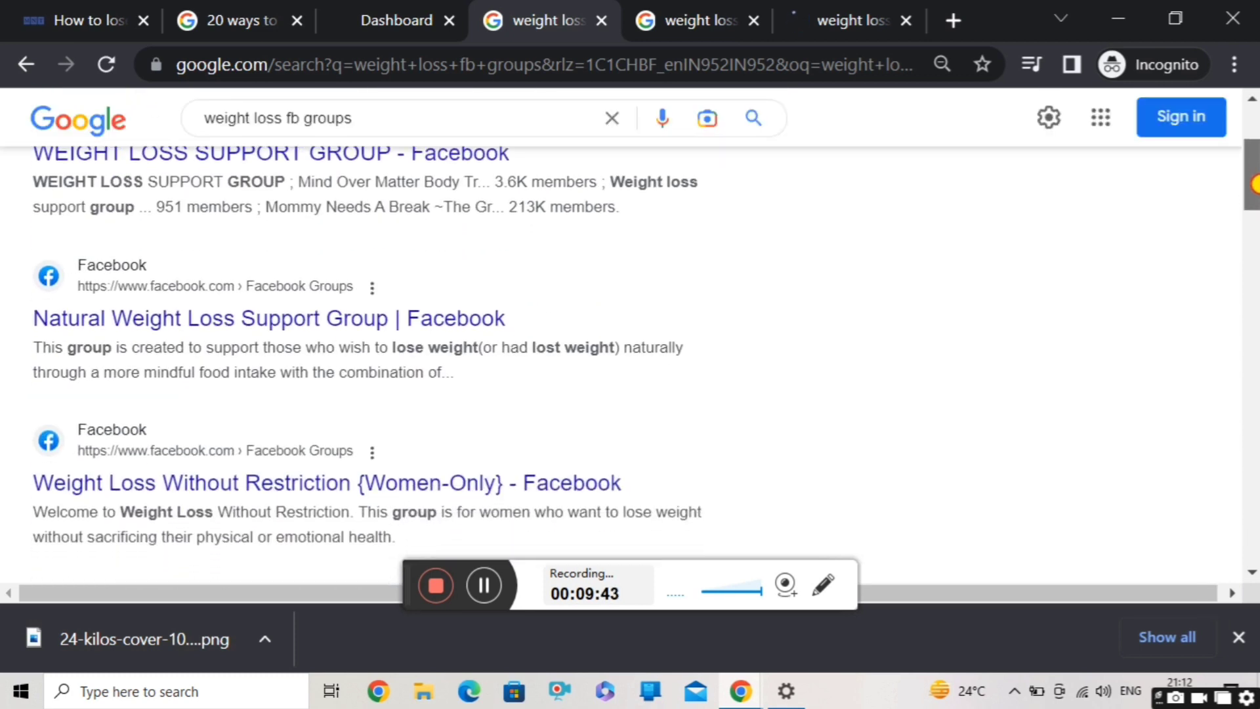
{"action": "scroll", "coordinate": [1254, 184], "scroll_direction": "up", "scroll_amount": 1}
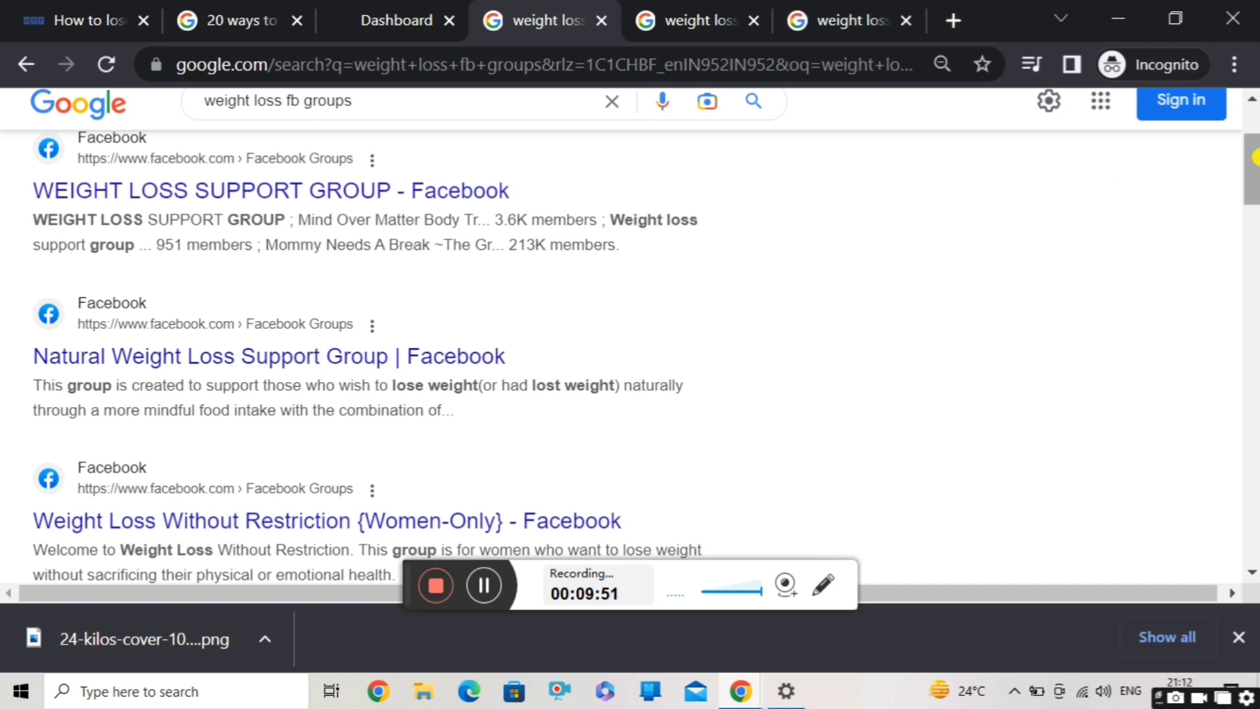
{"action": "left_click_drag", "start_coordinate": [1253, 158], "coordinate": [1253, 225]}
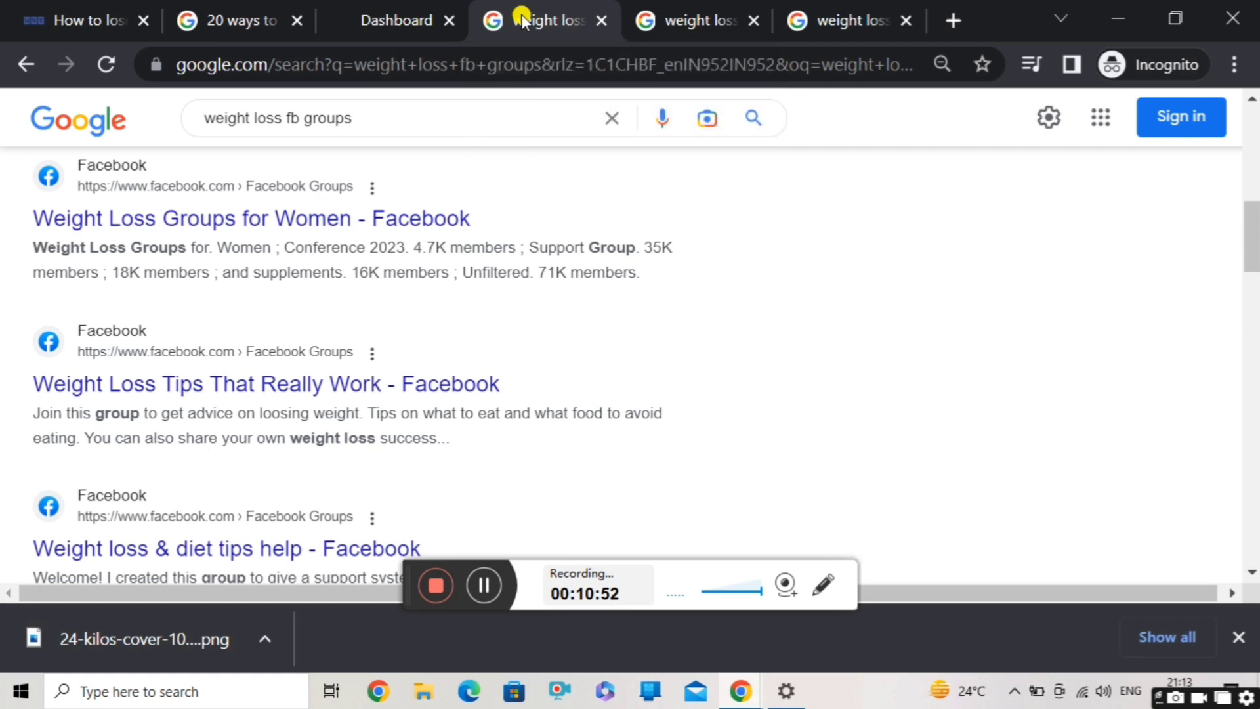
- Review the Google results for "weight loss forums" and "weight loss quora" as further places to share the link
{"action": "left_click", "coordinate": [696, 20]}
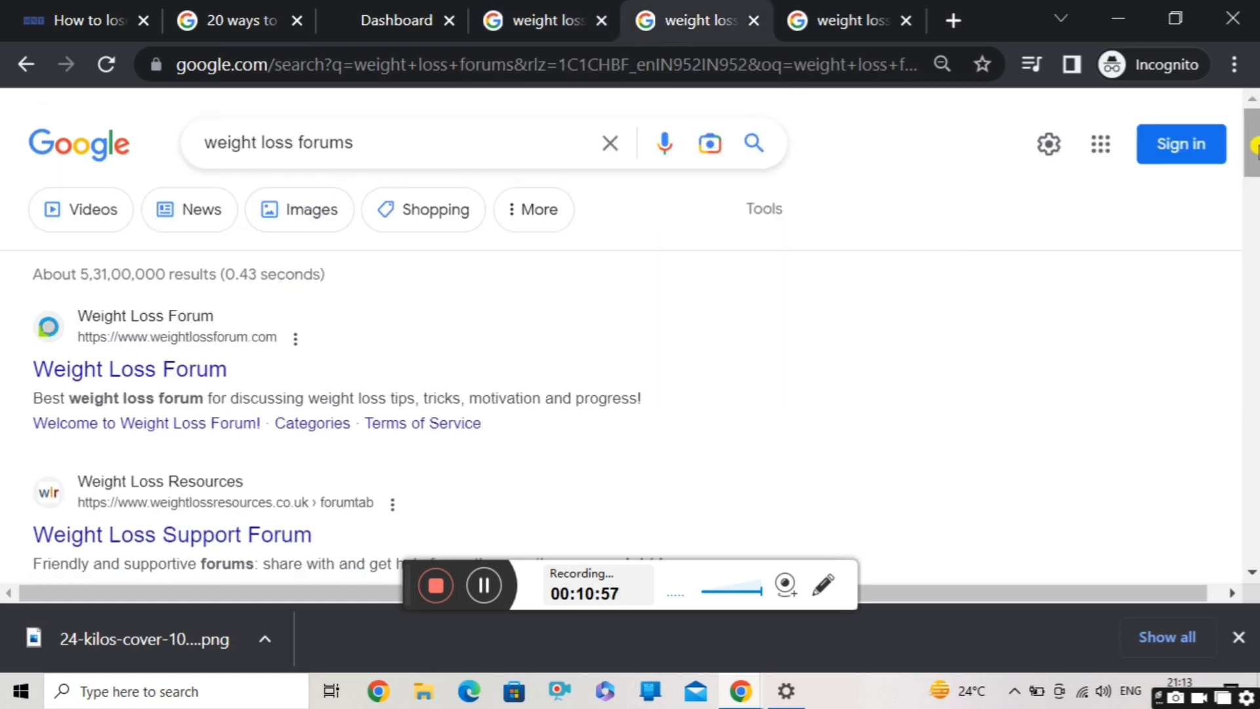
{"action": "left_click_drag", "start_coordinate": [1253, 146], "coordinate": [1255, 282]}
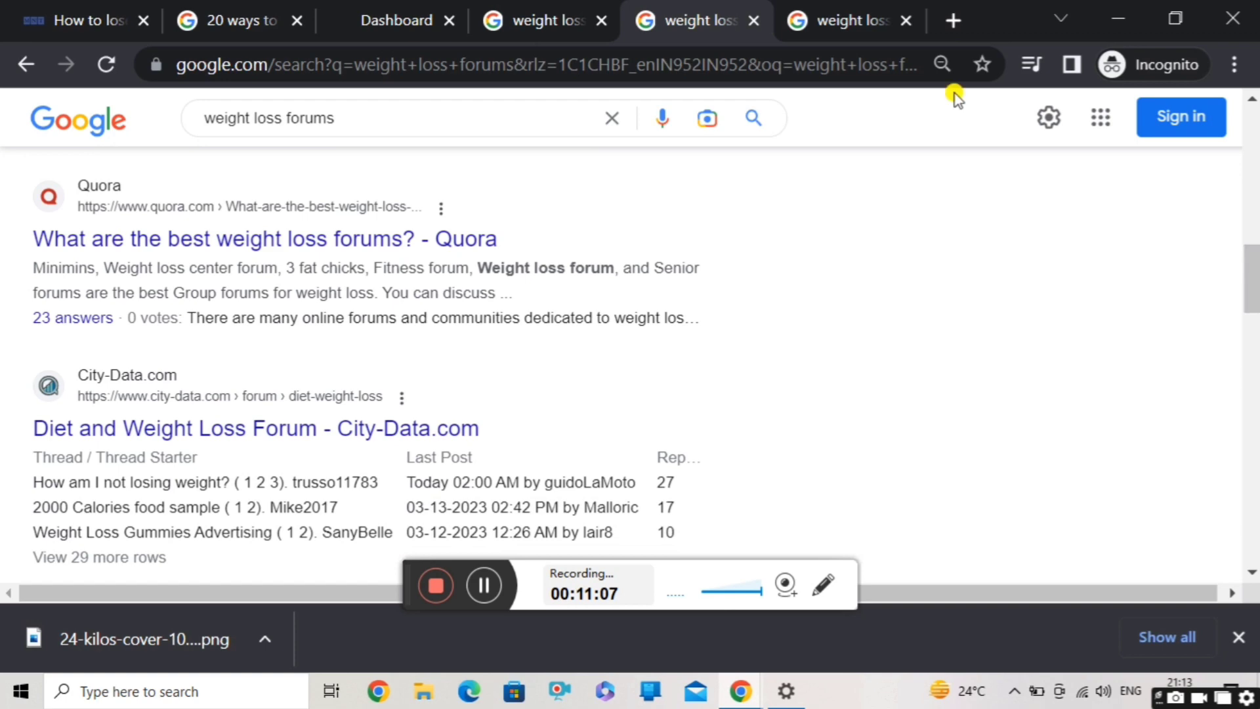
{"action": "left_click", "coordinate": [841, 22]}
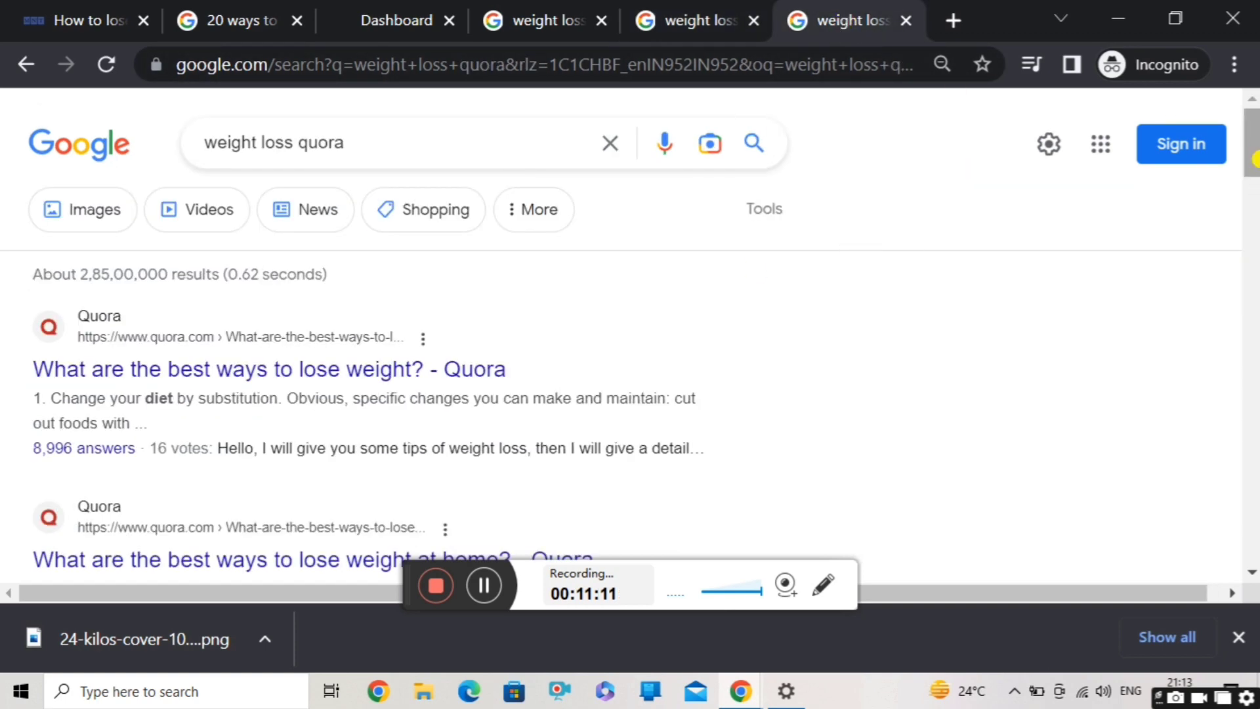
{"action": "left_click_drag", "start_coordinate": [1254, 151], "coordinate": [1254, 176]}
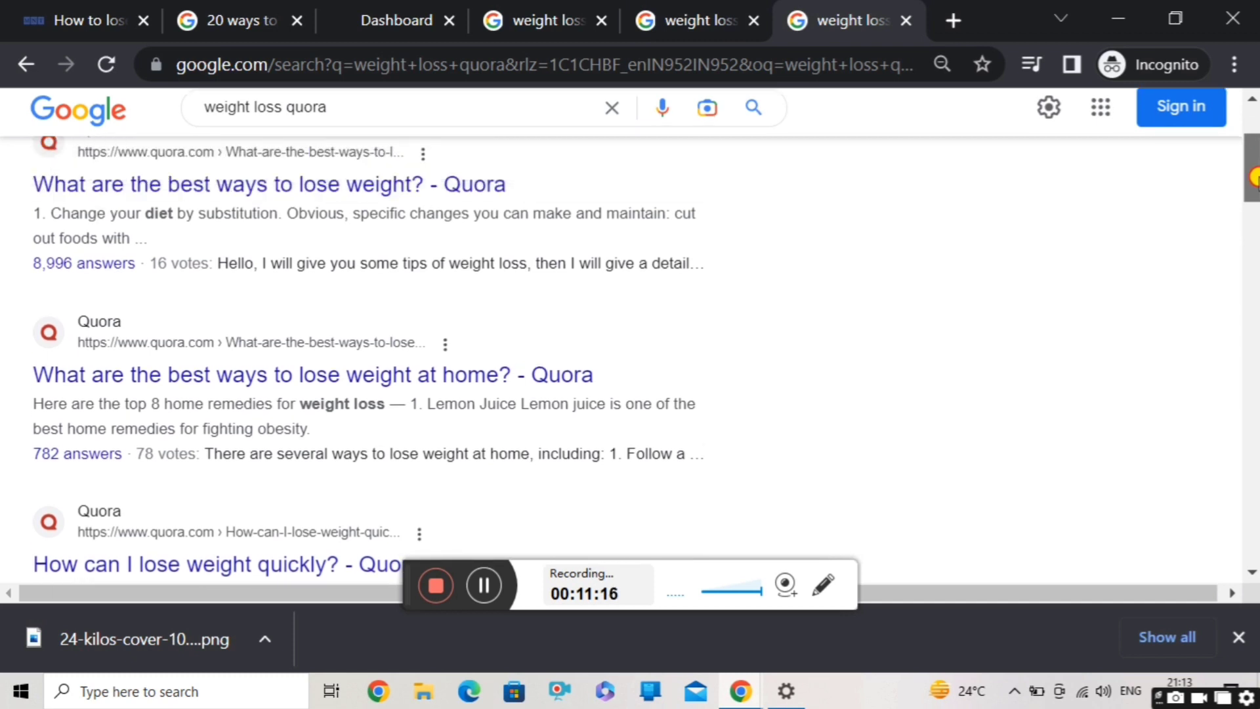
{"action": "left_click_drag", "start_coordinate": [1254, 177], "coordinate": [1254, 197]}
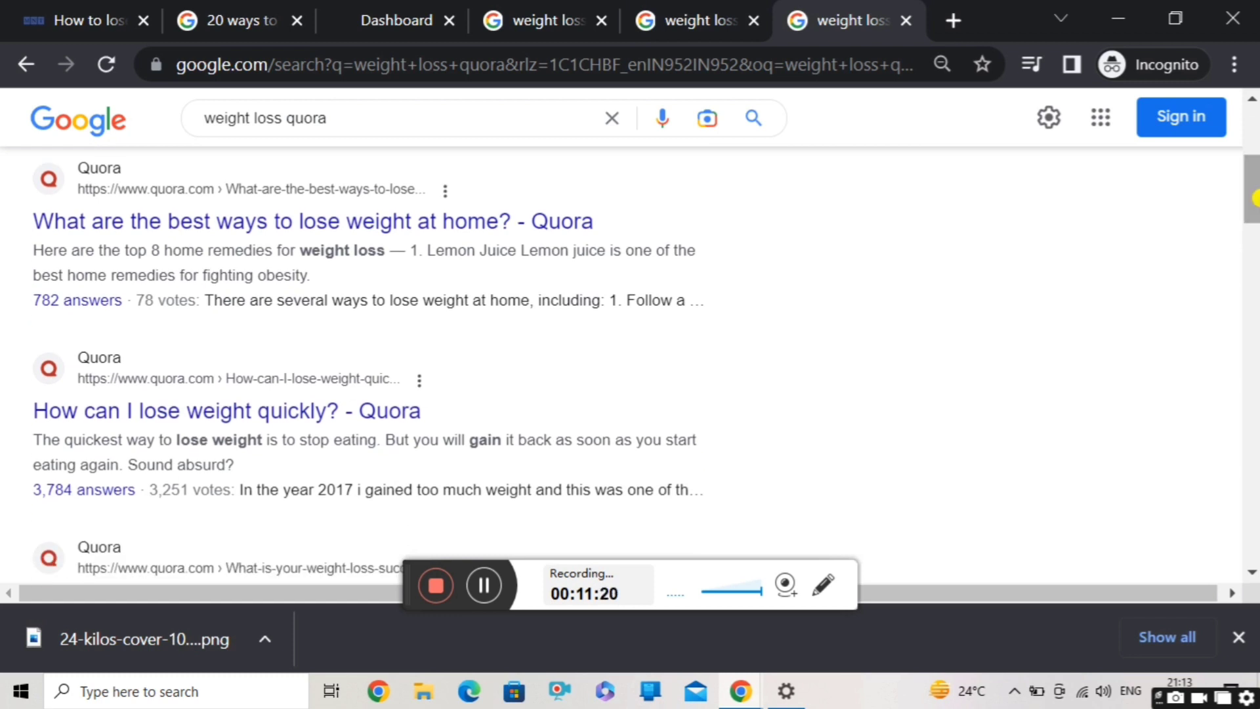
{"action": "left_click_drag", "start_coordinate": [1255, 197], "coordinate": [1253, 244]}
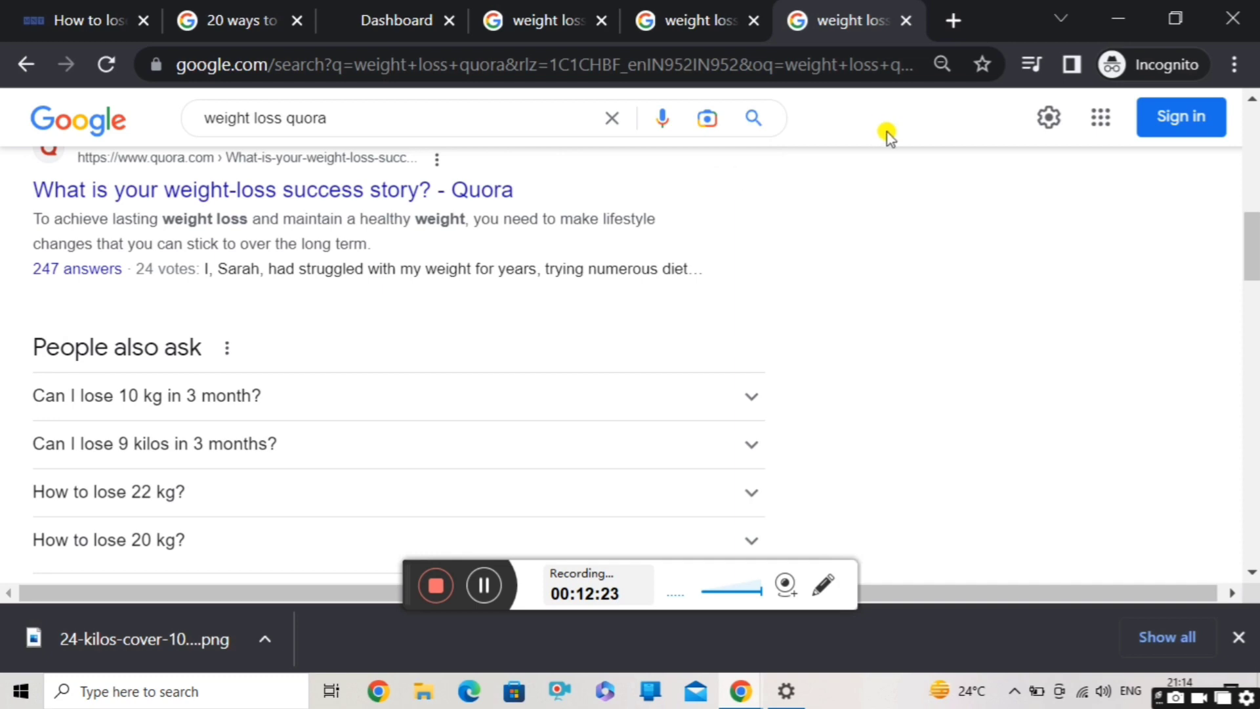
{"action": "left_click", "coordinate": [1252, 110]}
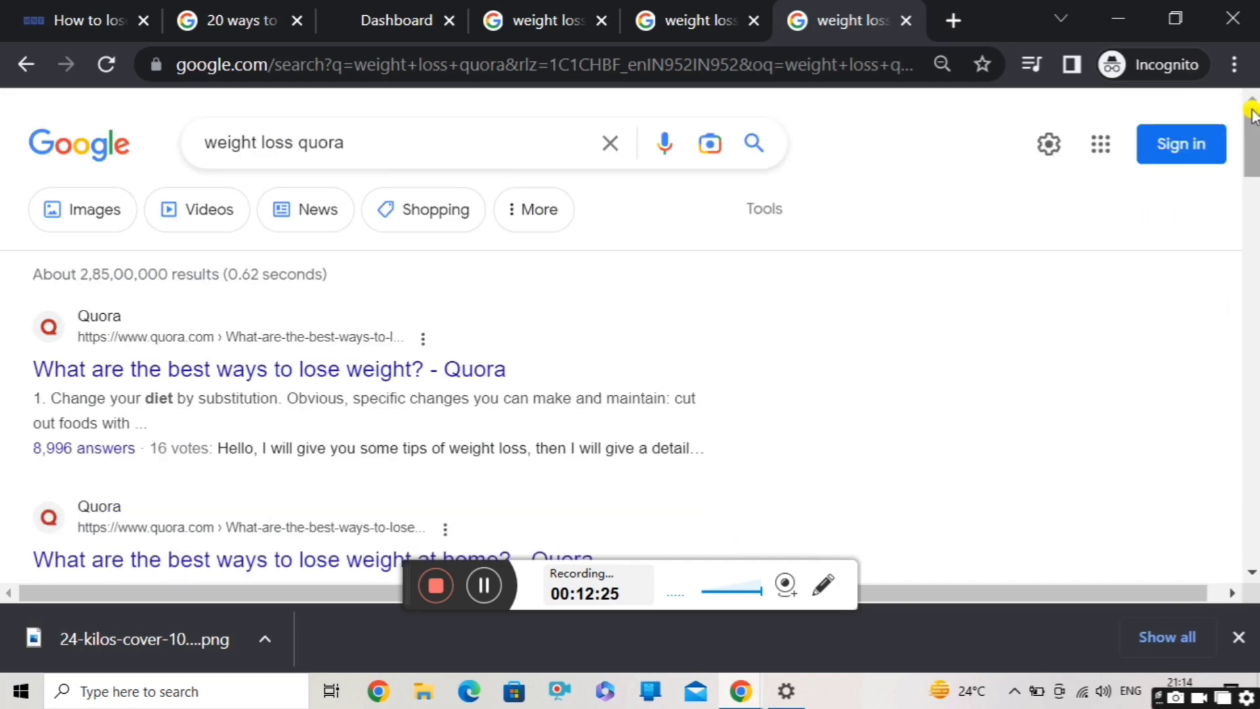
- Compare the Facebook group, forum and Quora searches once more as traffic sources for the short link
{"action": "left_click", "coordinate": [688, 11]}
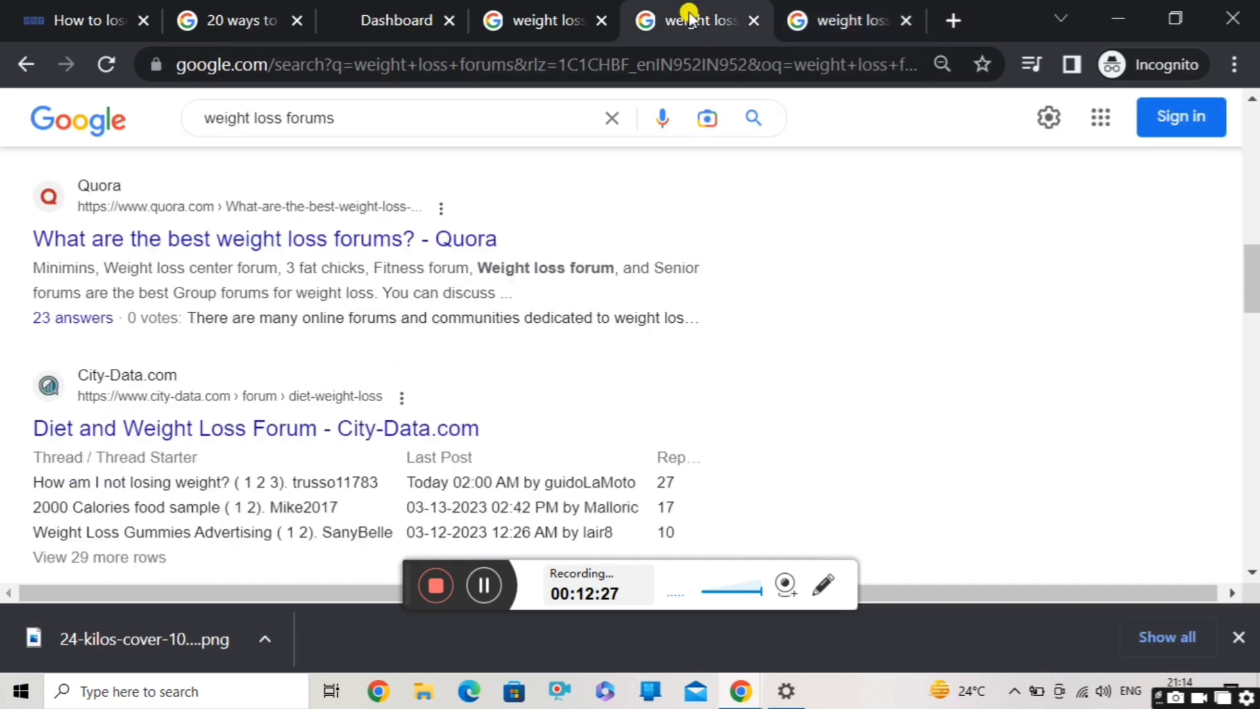
{"action": "left_click", "coordinate": [543, 8]}
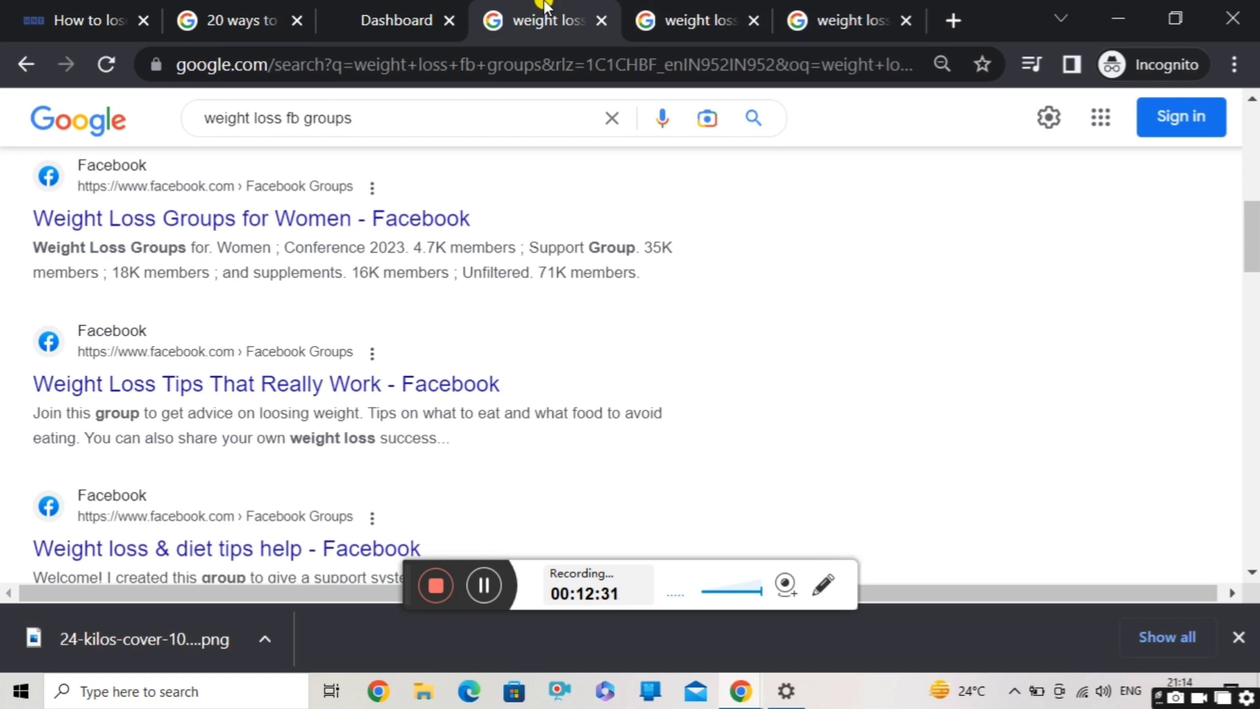
{"action": "left_click", "coordinate": [691, 8]}
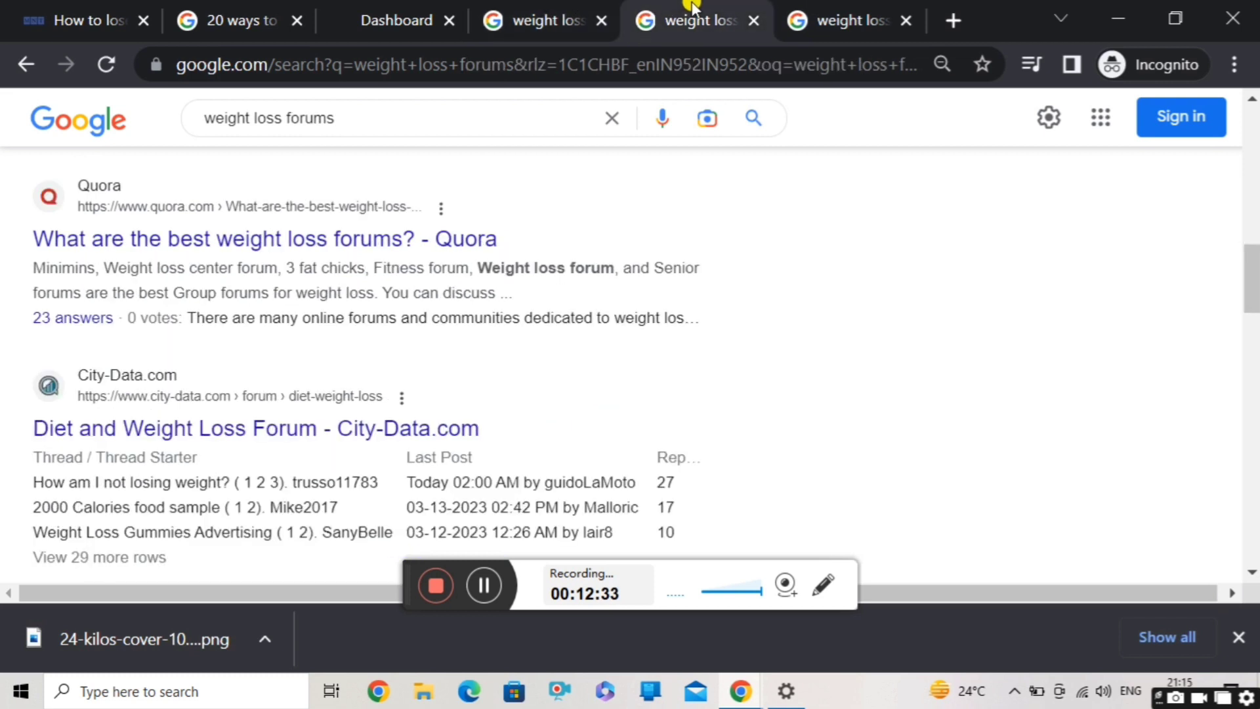
{"action": "left_click", "coordinate": [848, 8]}
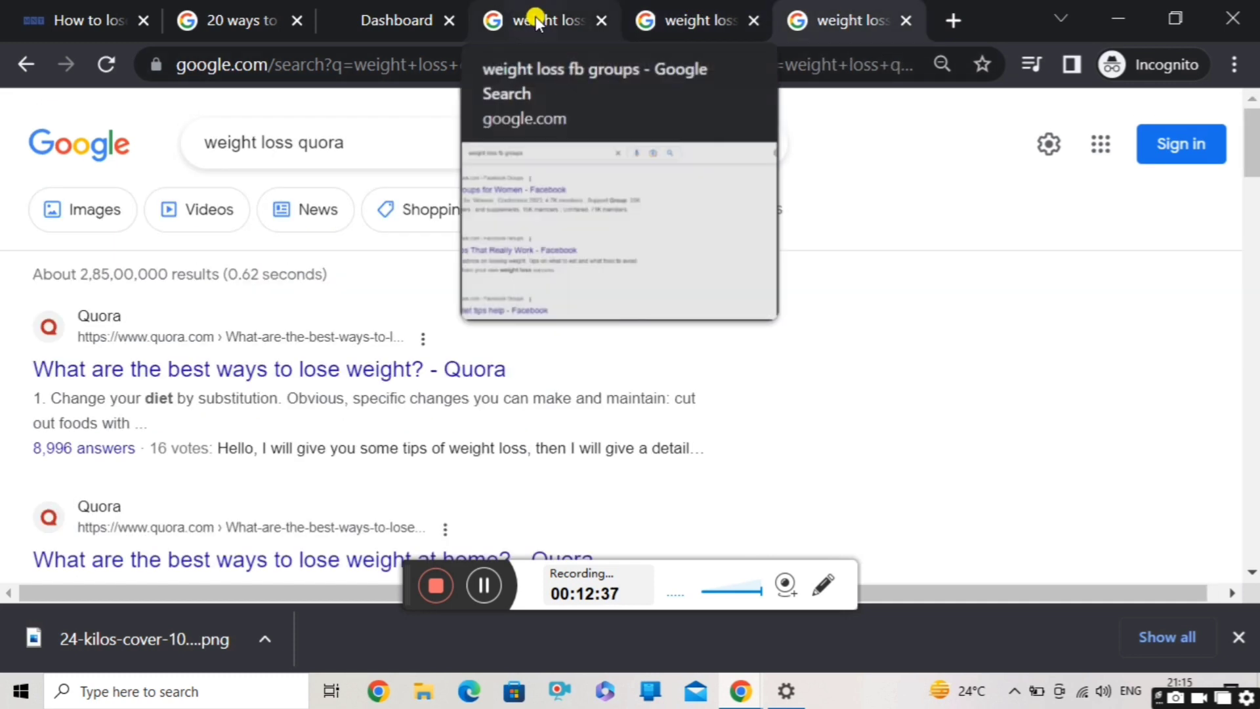
{"action": "left_click", "coordinate": [535, 20]}
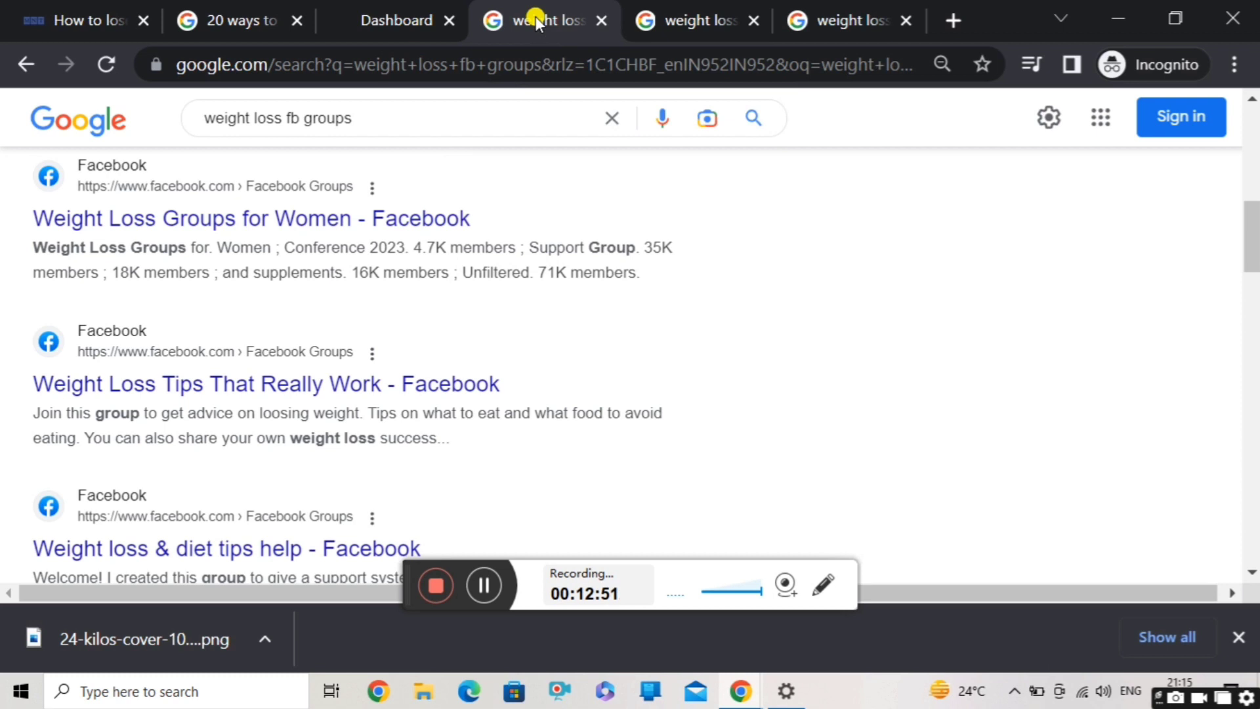
- Go to Being Tek's withdrawal page, review its payment conditions and open the profile form for payment details
{"action": "left_click", "coordinate": [393, 8]}
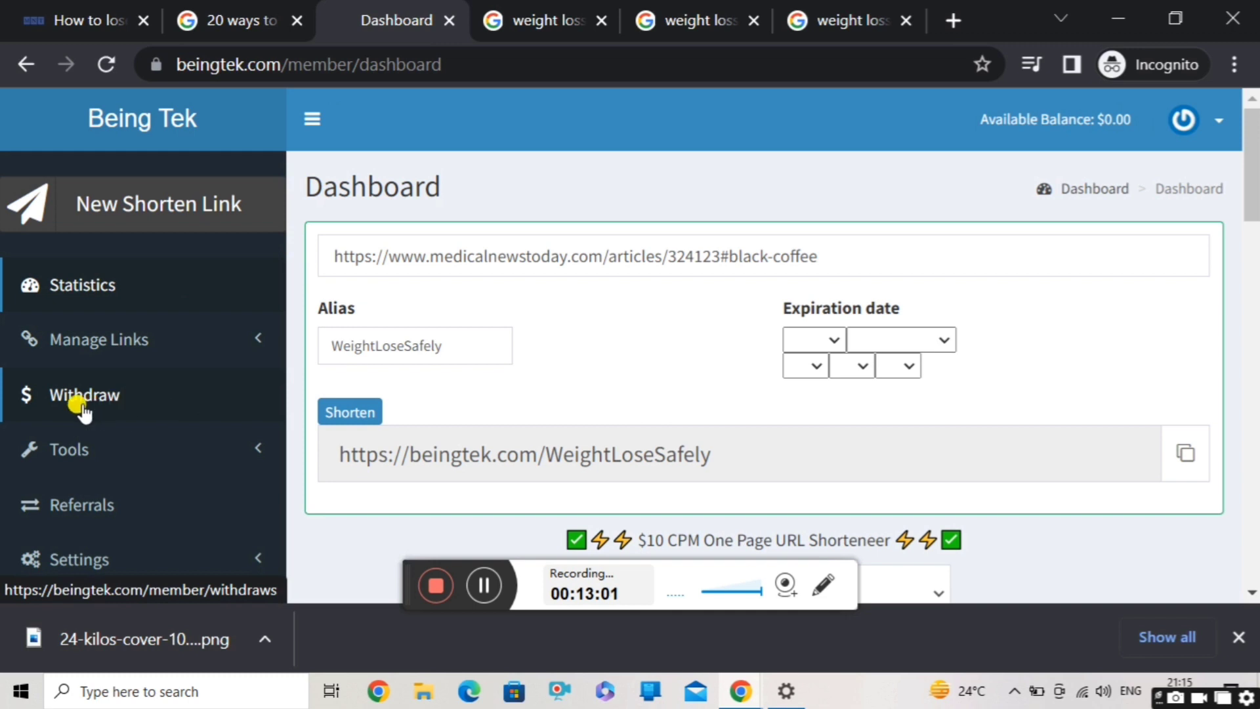
{"action": "left_click", "coordinate": [117, 406]}
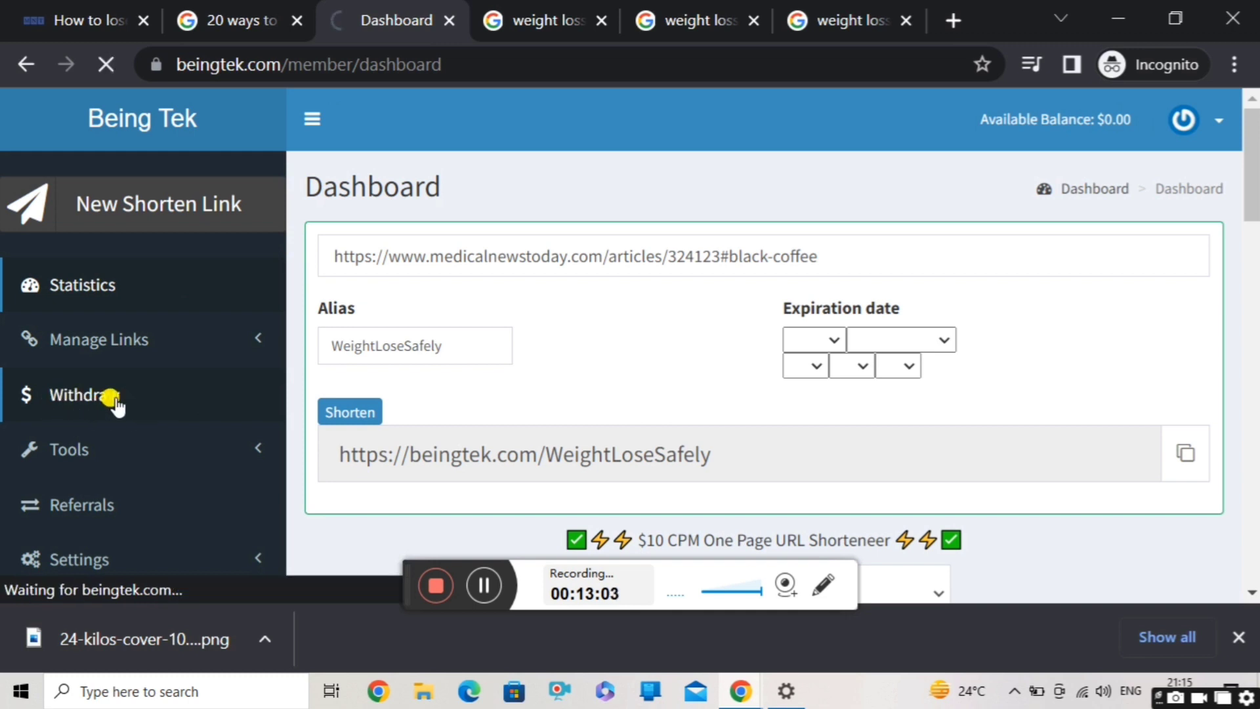
{"action": "scroll", "coordinate": [656, 499], "scroll_direction": "down", "scroll_amount": 1}
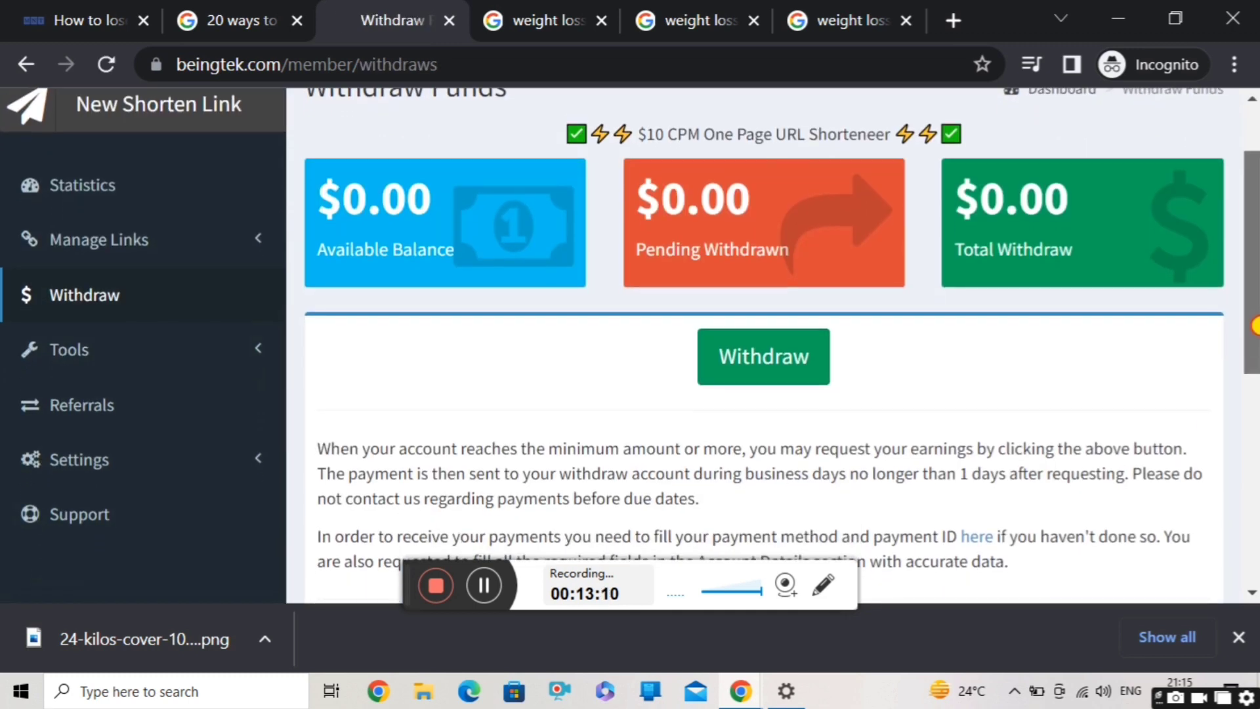
{"action": "left_click", "coordinate": [975, 539]}
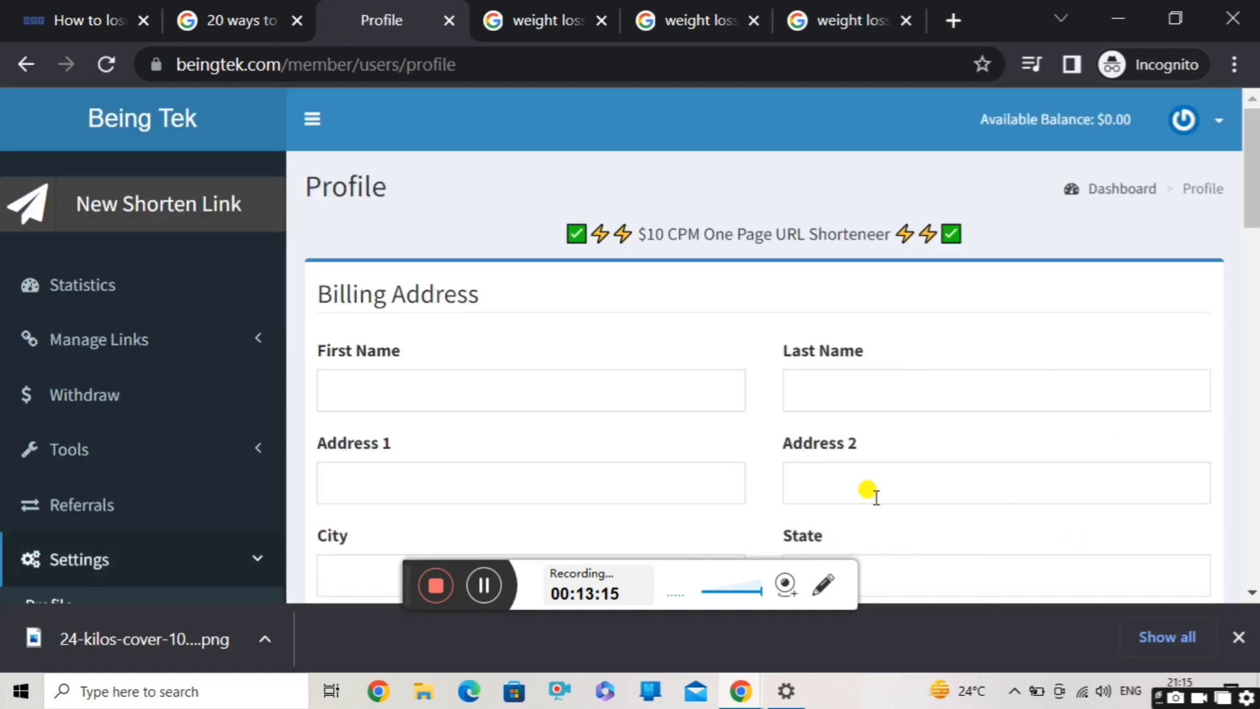
- Choose Paytm as the withdrawal method in the Being Tek profile and try to submit the form
{"action": "left_click_drag", "start_coordinate": [1254, 156], "coordinate": [1255, 335]}
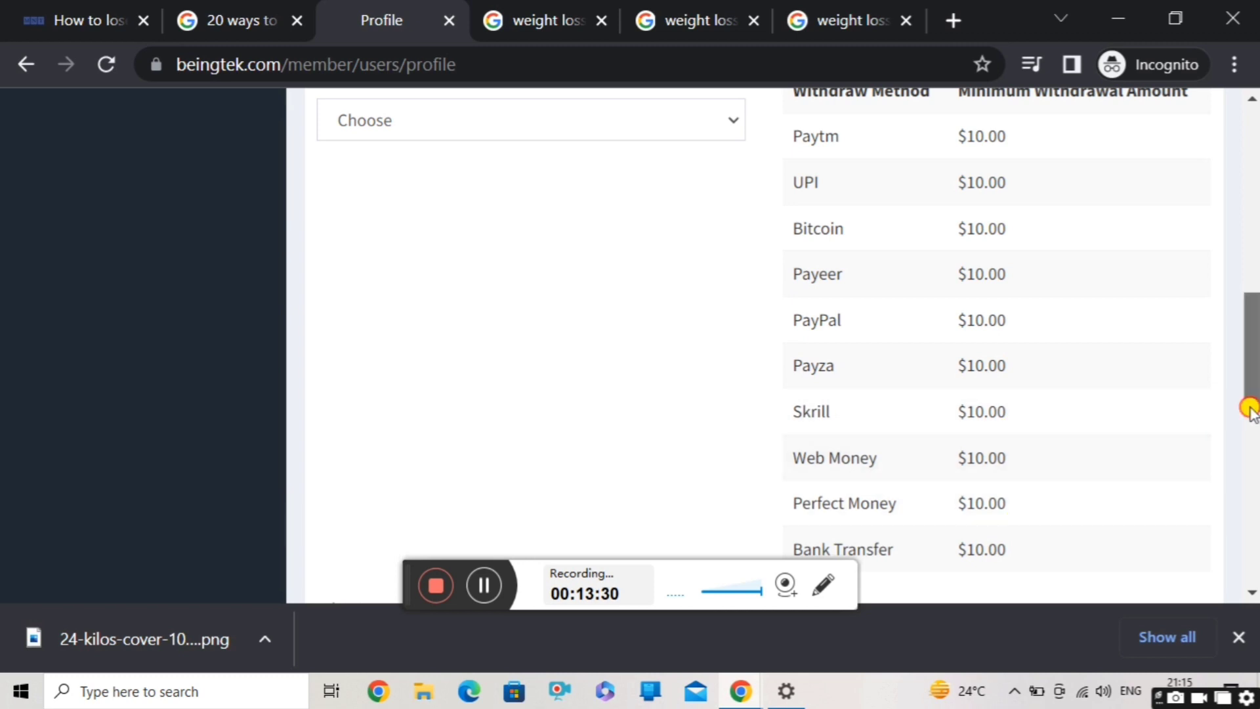
{"action": "left_click_drag", "start_coordinate": [1252, 403], "coordinate": [1252, 394]}
{"action": "left_click", "coordinate": [736, 152]}
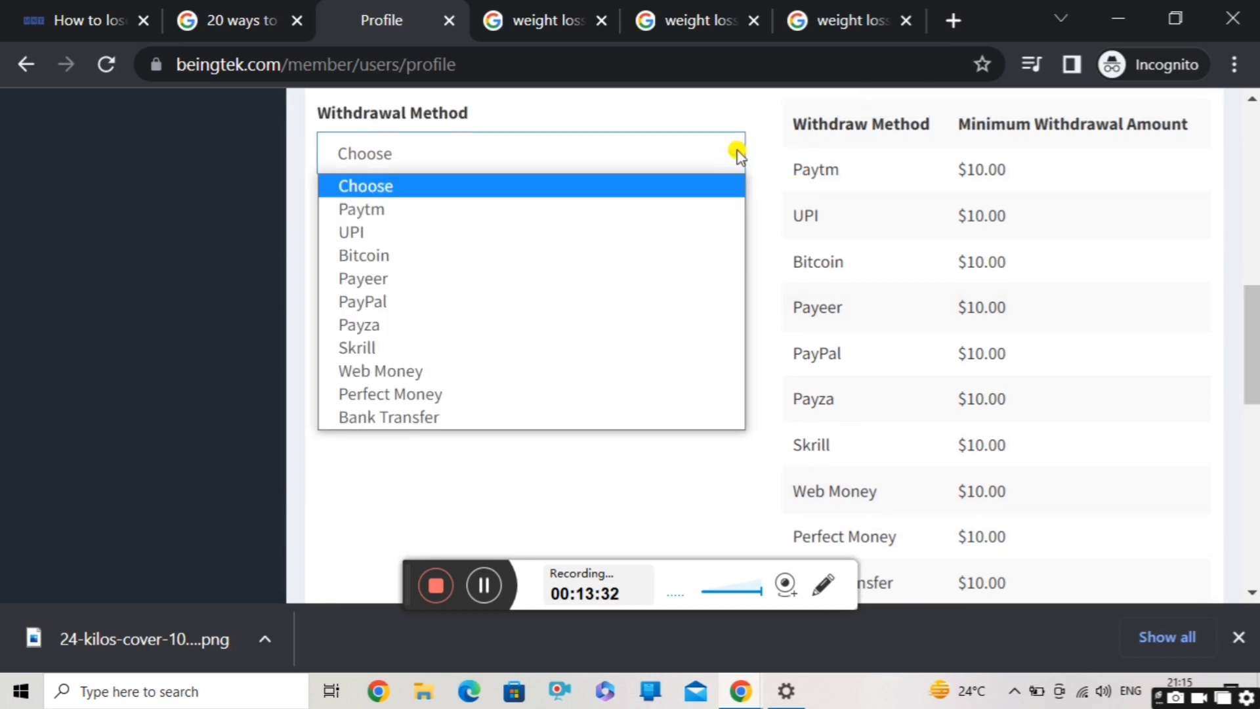
{"action": "left_click", "coordinate": [577, 211]}
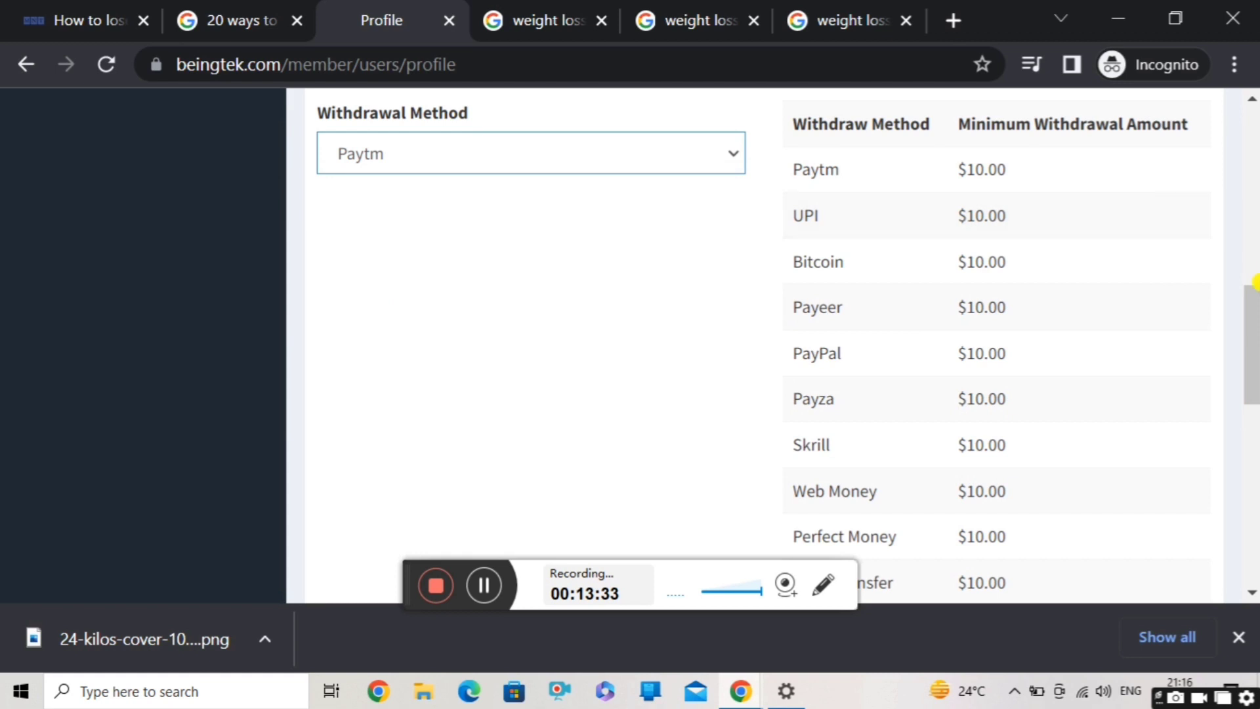
{"action": "left_click_drag", "start_coordinate": [1255, 283], "coordinate": [1254, 498]}
{"action": "left_click", "coordinate": [399, 452]}
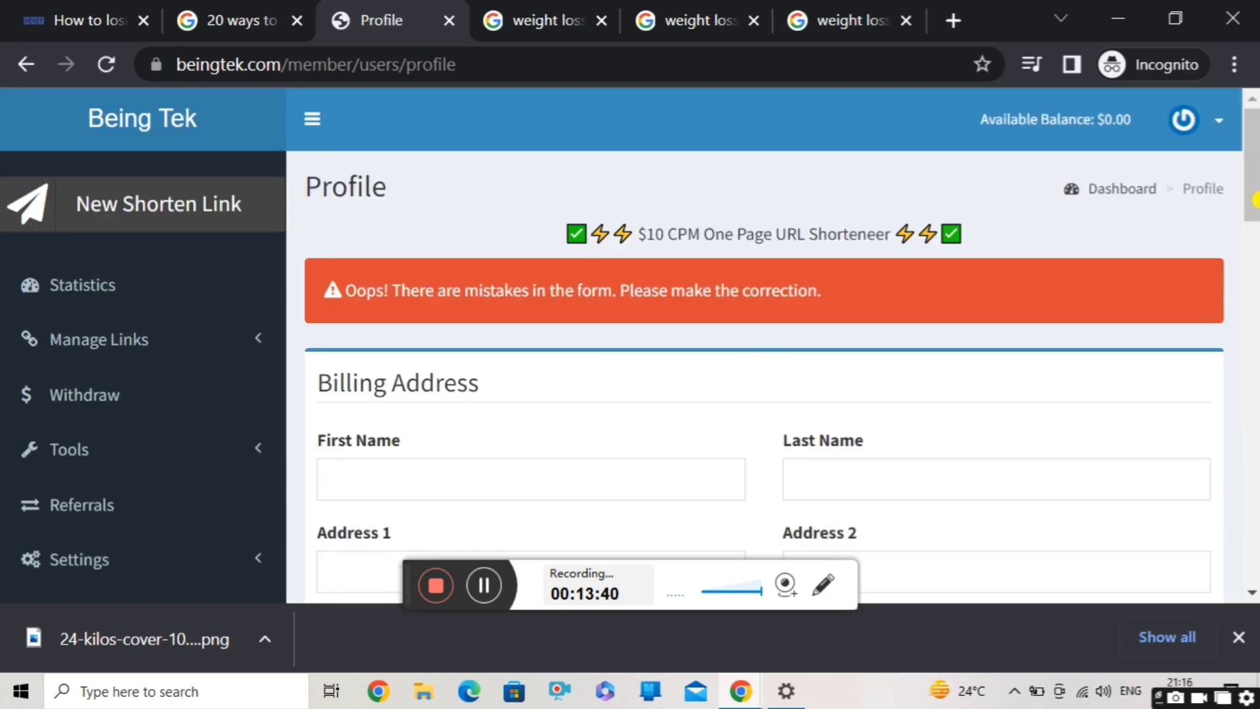
- Check the Withdraw Funds page, and open the Referrals page to review the commission offered for referring friends
{"action": "left_click", "coordinate": [71, 393]}
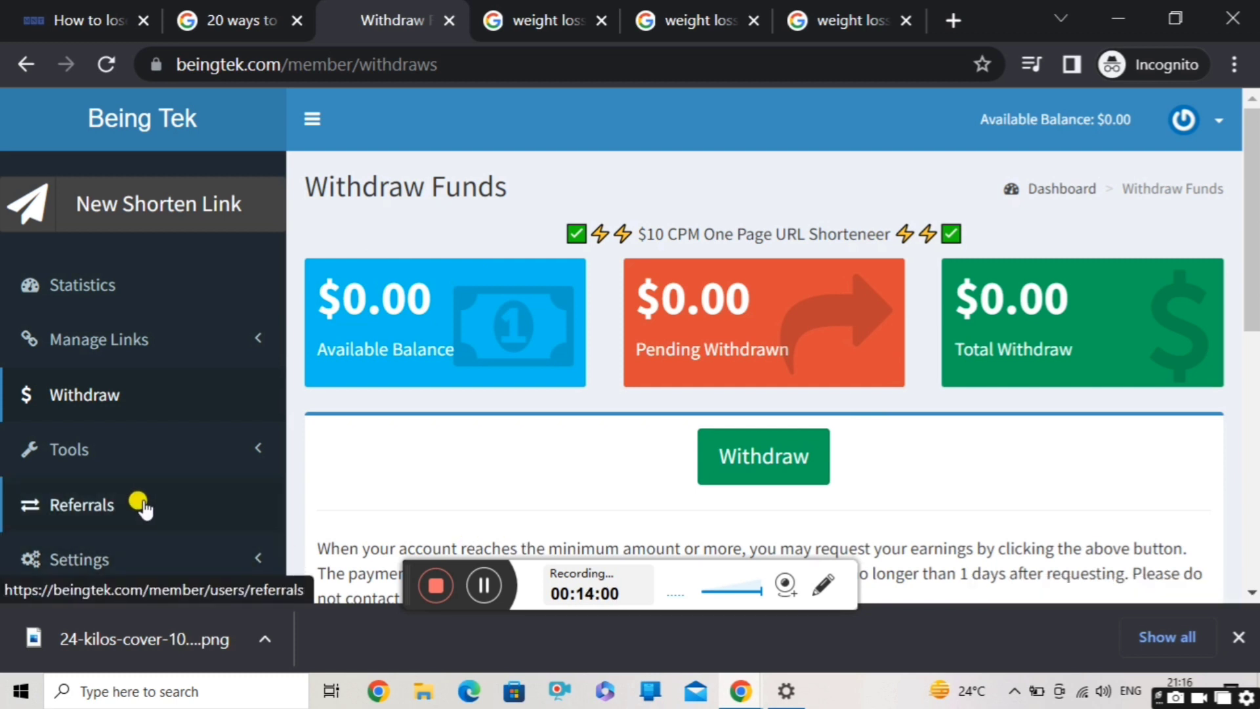
{"action": "left_click", "coordinate": [92, 504]}
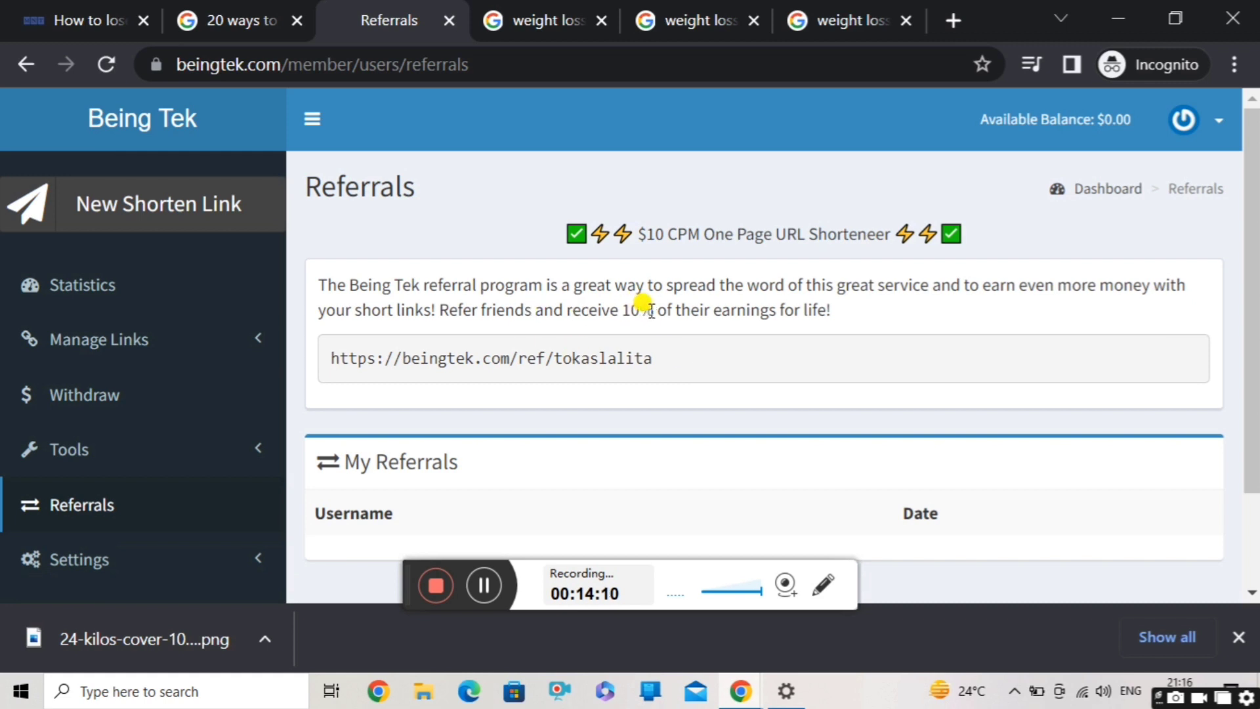
{"action": "left_click_drag", "start_coordinate": [653, 309], "coordinate": [622, 310]}
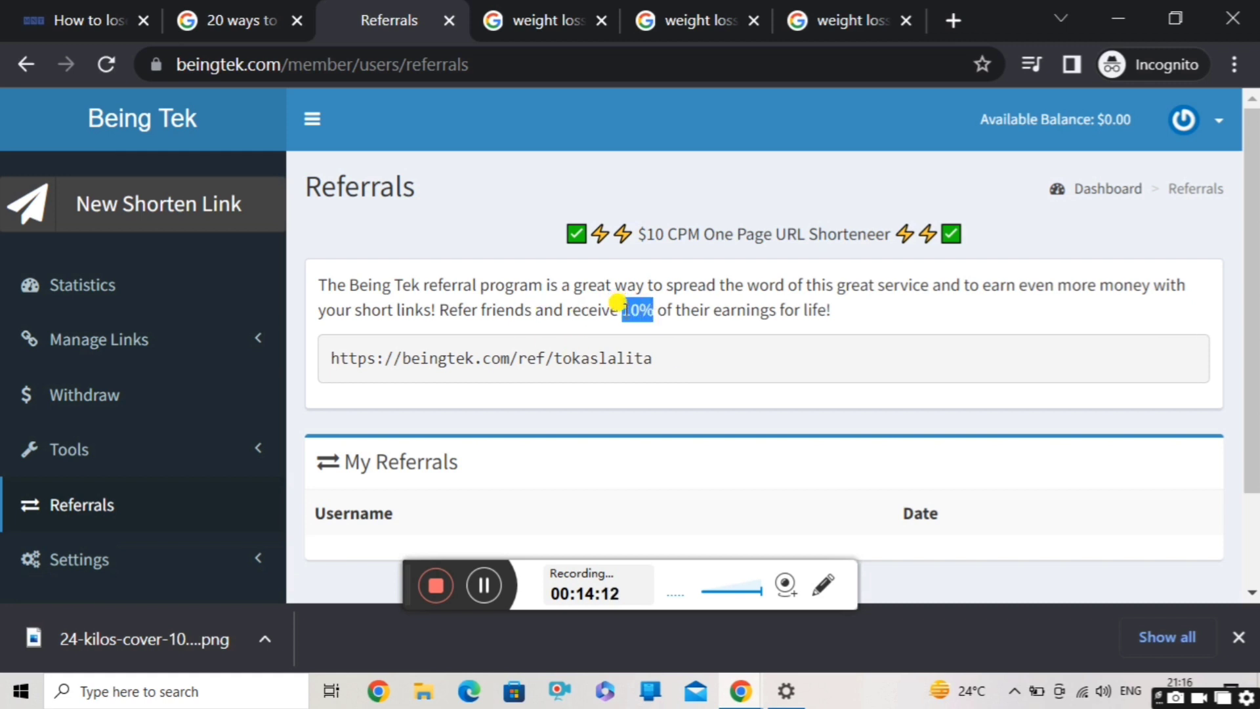
{"action": "left_click", "coordinate": [652, 332]}
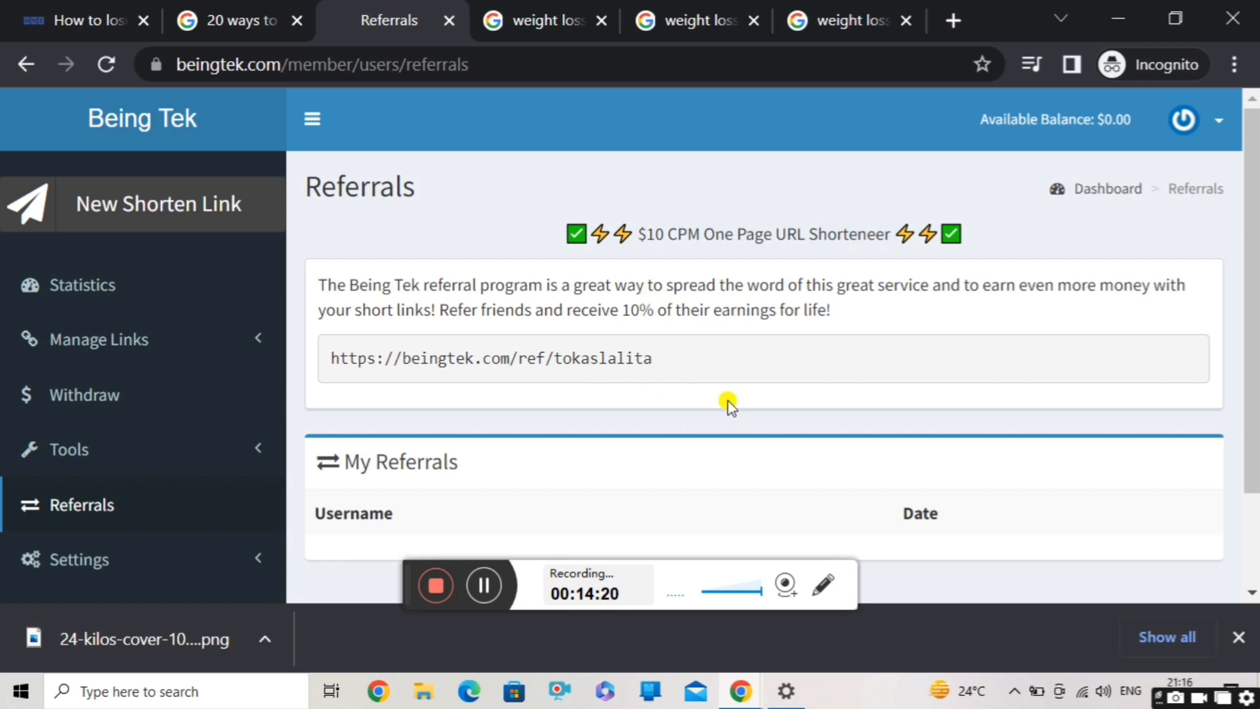
- Revisit the Google results for weight loss Facebook groups, forums and Quora as places to share the short link
{"action": "left_click", "coordinate": [547, 23]}
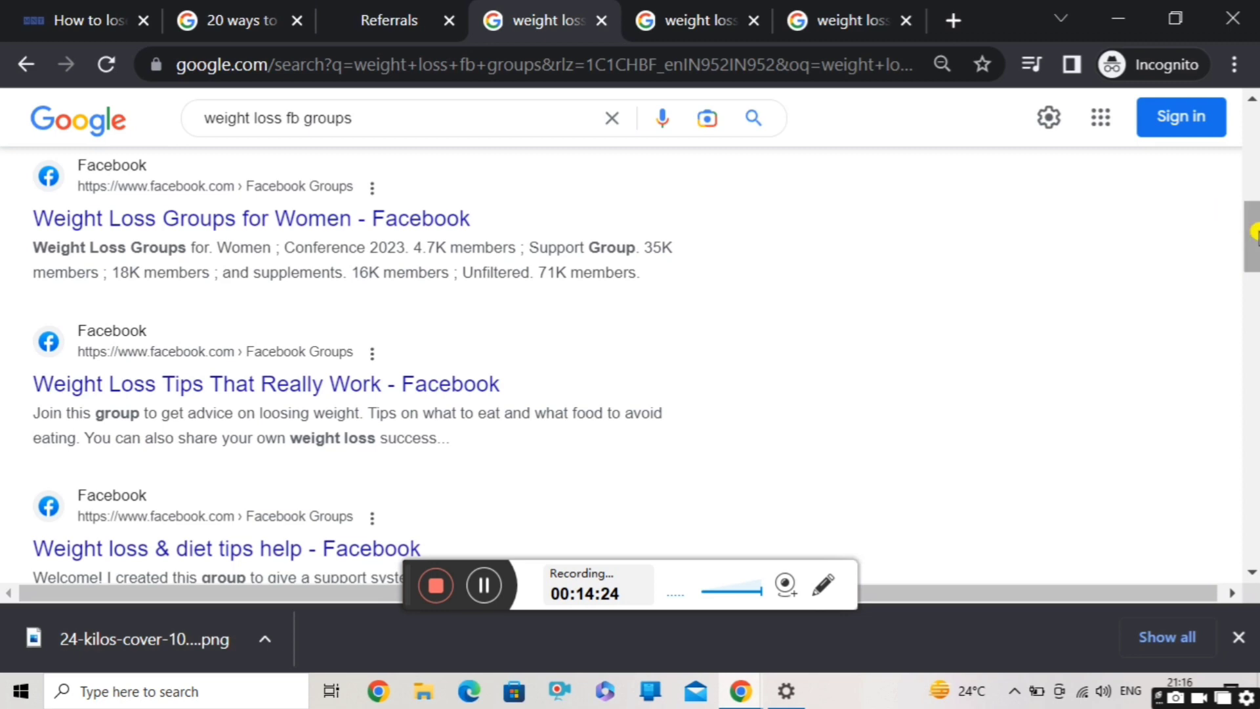
{"action": "scroll", "coordinate": [1253, 216], "scroll_direction": "up", "scroll_amount": 1}
{"action": "scroll", "coordinate": [1253, 217], "scroll_direction": "up", "scroll_amount": 5}
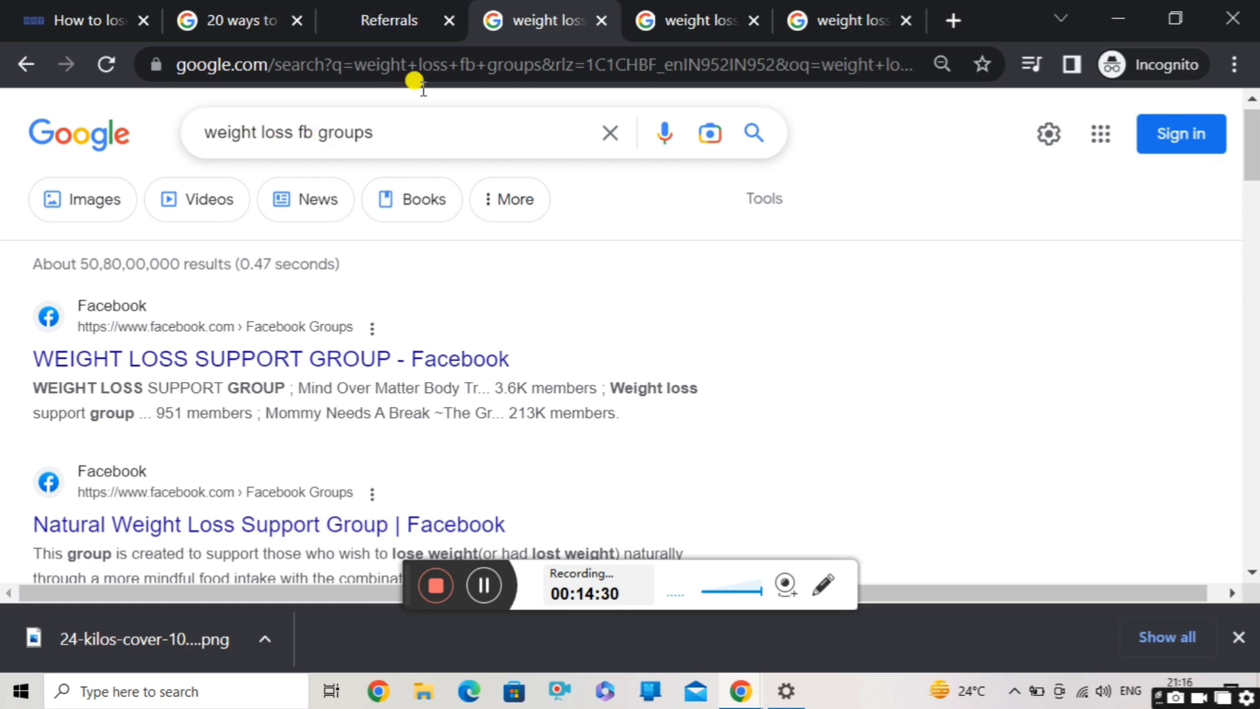
{"action": "left_click", "coordinate": [696, 20]}
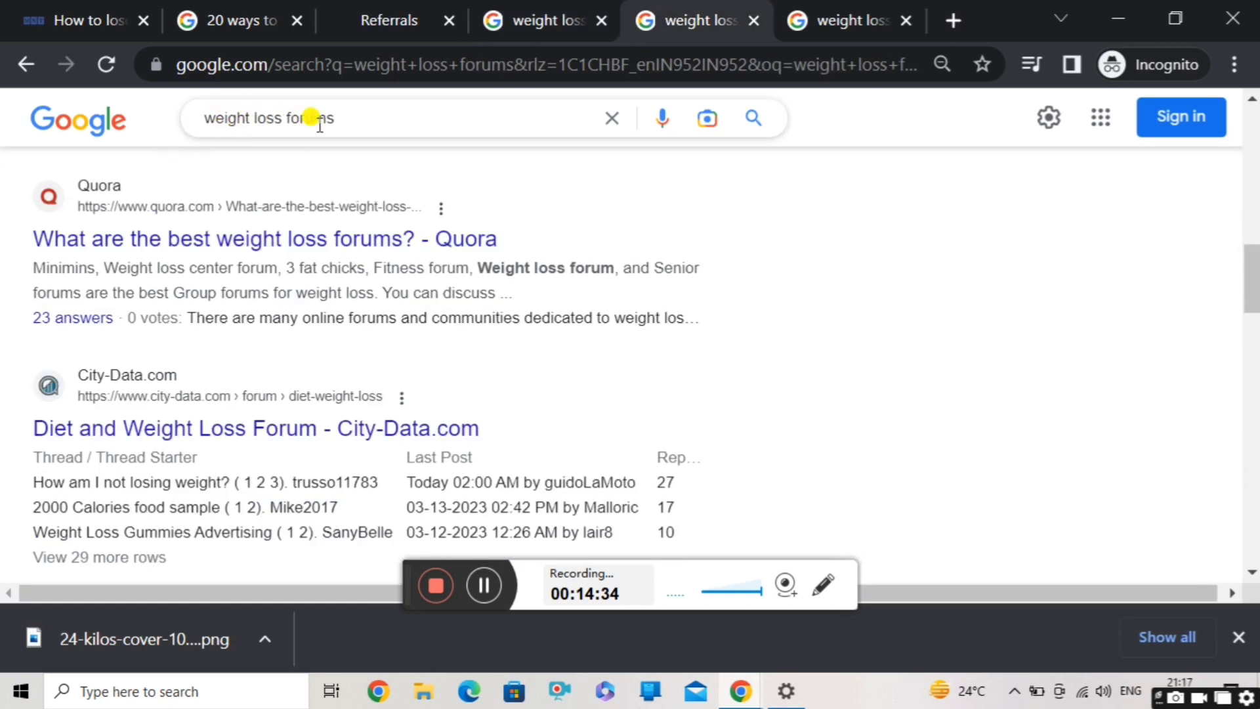
{"action": "left_click", "coordinate": [787, 17]}
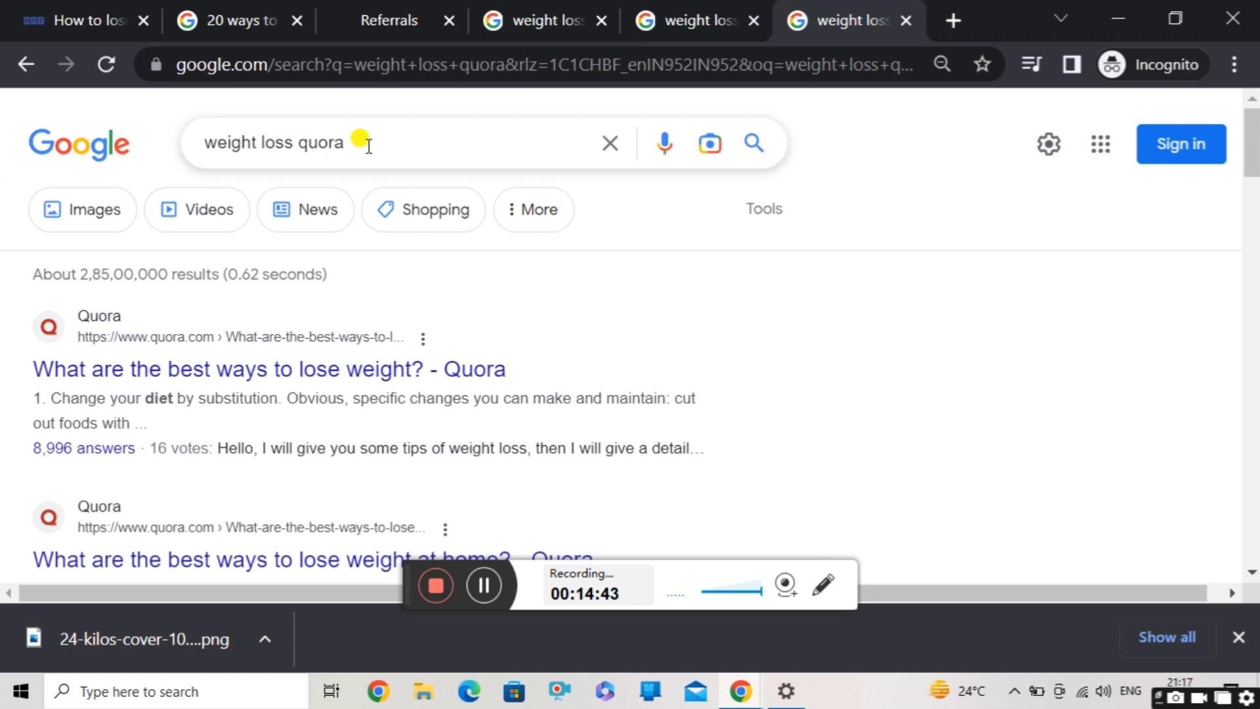
- Return to Being Tek's Referrals page and look over the referral program once more
{"action": "left_click", "coordinate": [367, 10]}
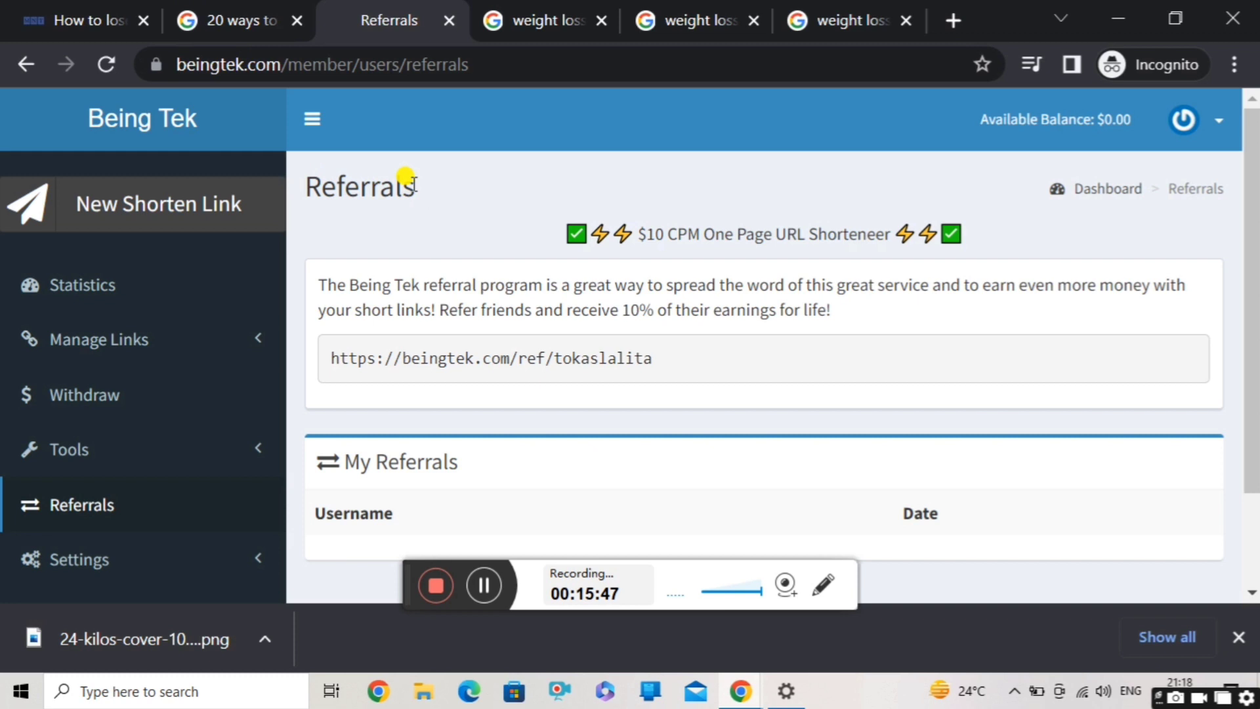
{"action": "left_click_drag", "start_coordinate": [414, 185], "coordinate": [304, 188]}
{"action": "left_click", "coordinate": [304, 188]}
- Recap the promotion material: the article image search, the Facebook group and Quora results, and the source article "20 ways to lose weight safely"
{"action": "left_click", "coordinate": [259, 8]}
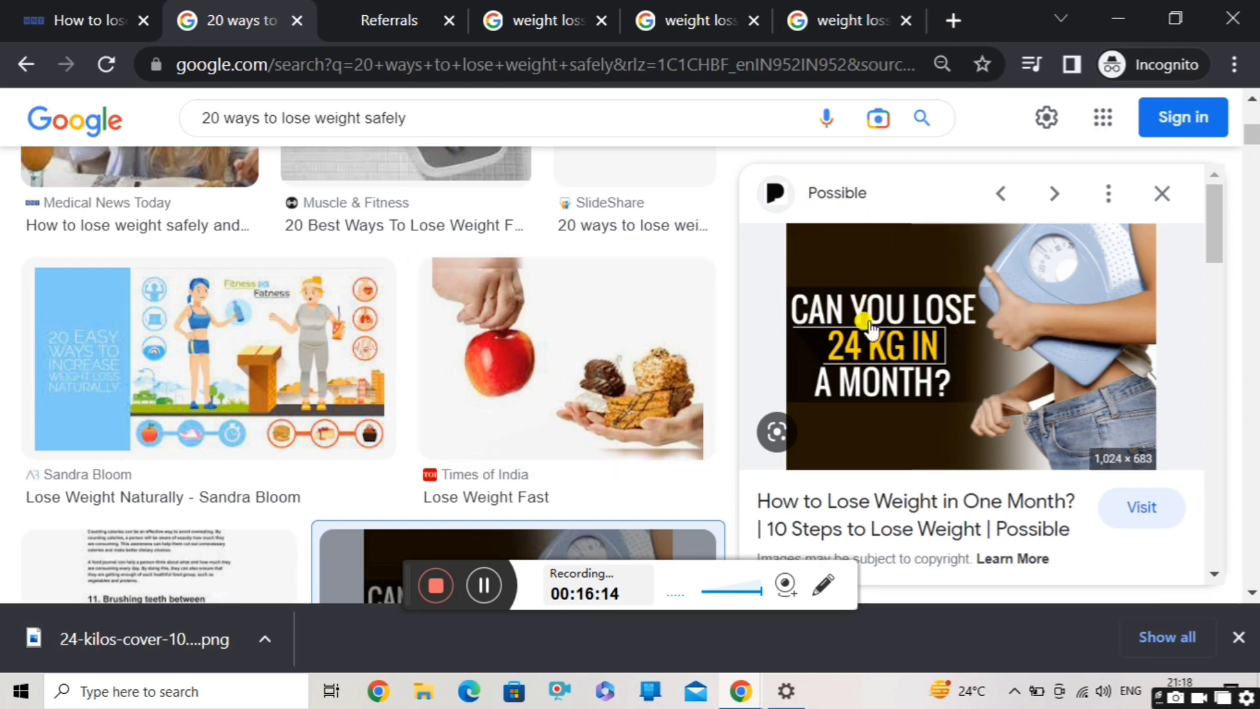
{"action": "left_click", "coordinate": [518, 8]}
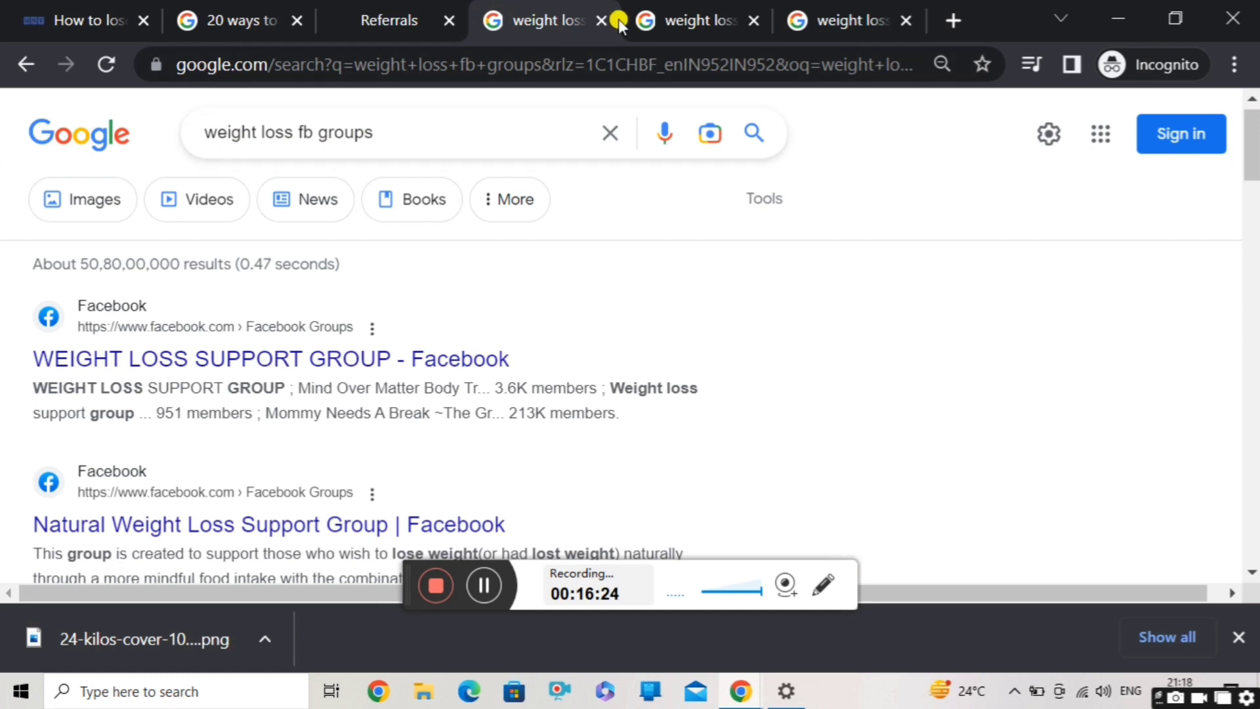
{"action": "left_click", "coordinate": [846, 5]}
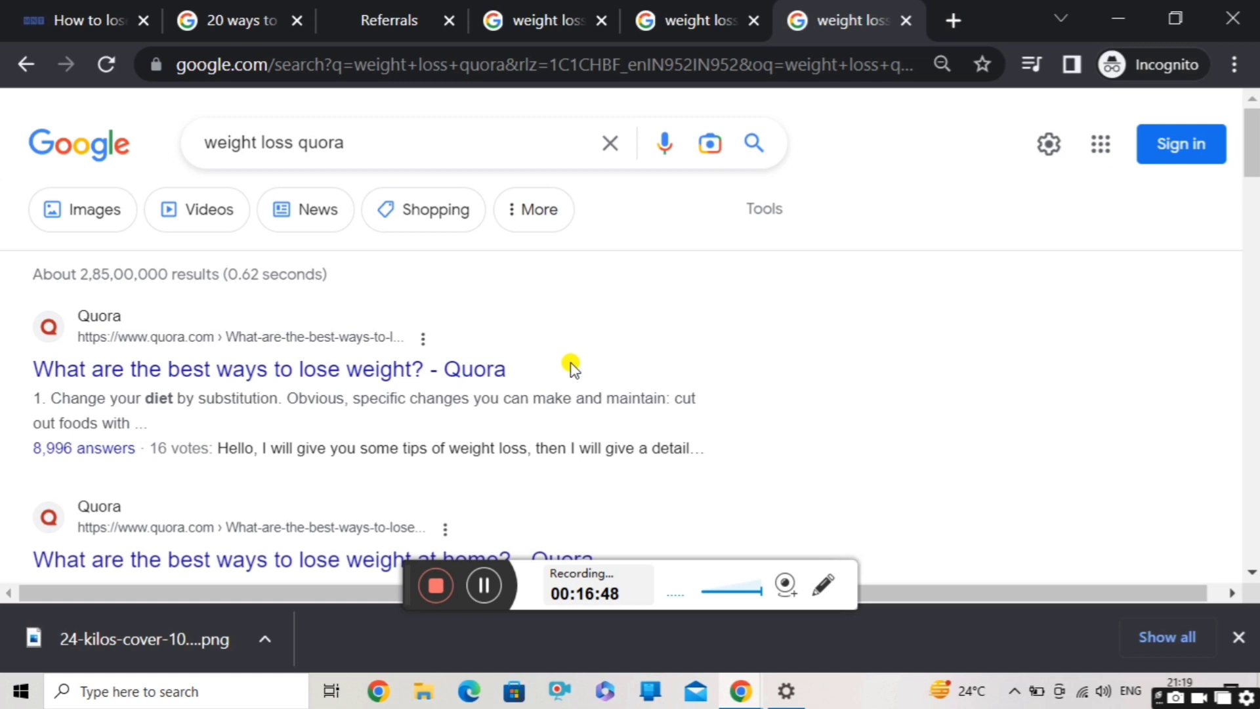
{"action": "left_click", "coordinate": [88, 7]}
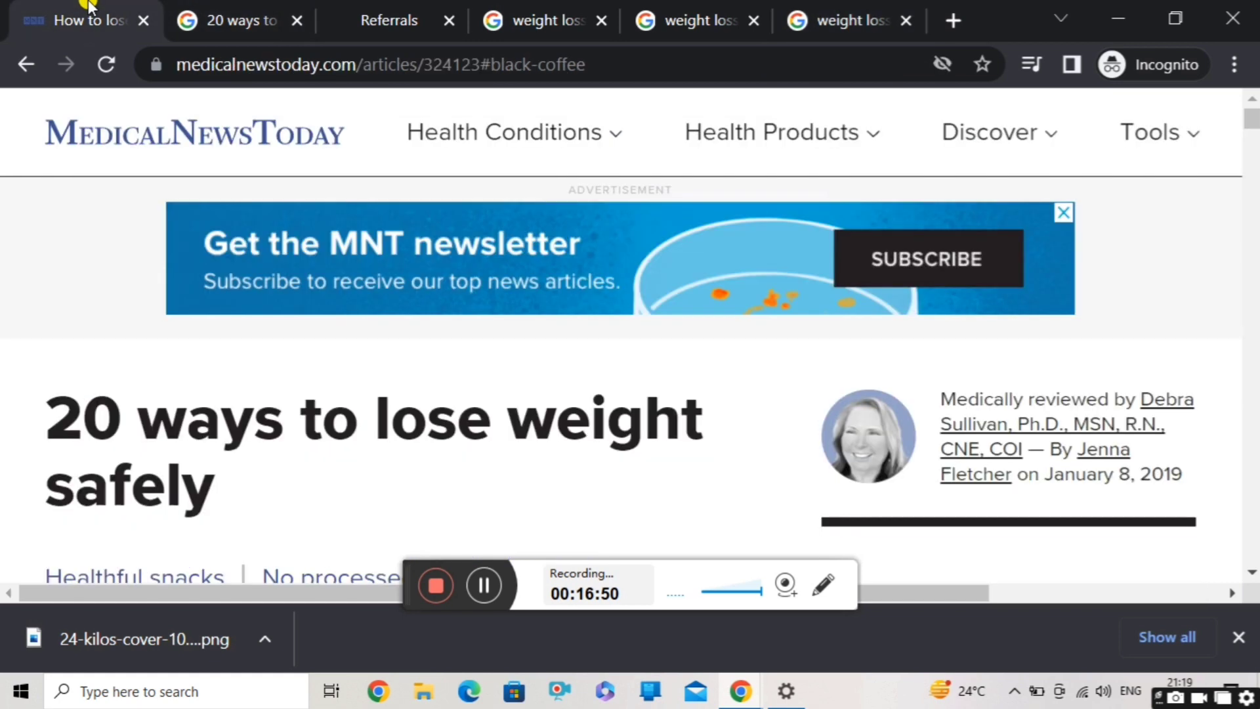